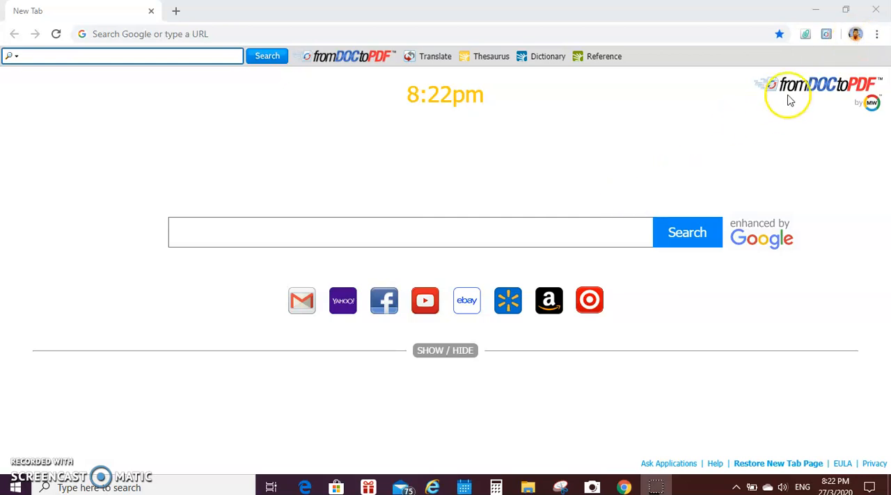
# Step: Go to google.com and open Google Drive from the Google apps
pyautogui.click(855, 35)
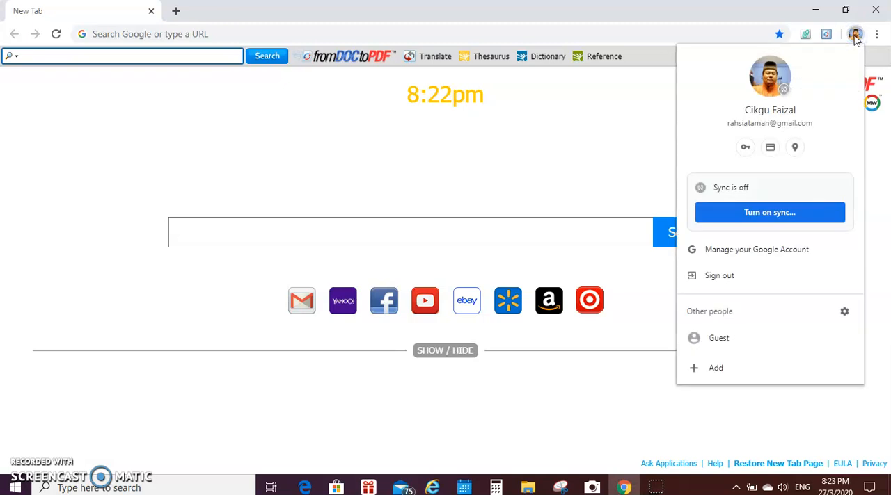
pyautogui.click(534, 36)
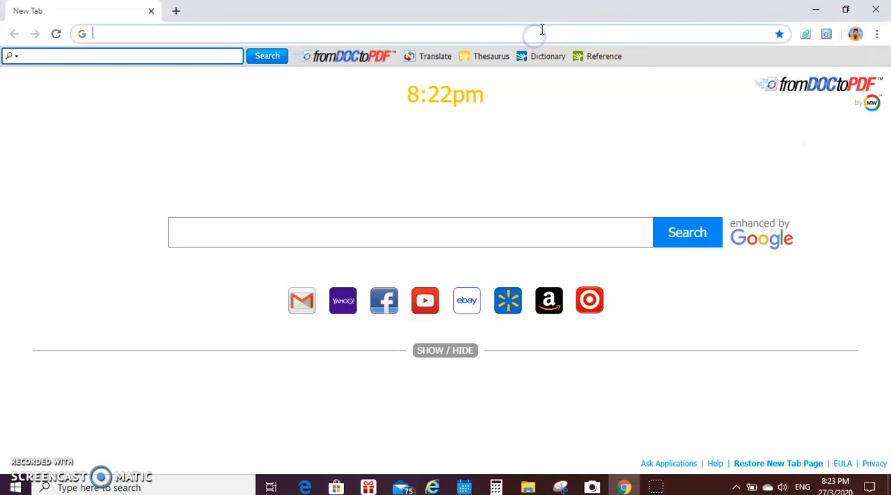
pyautogui.write('g')
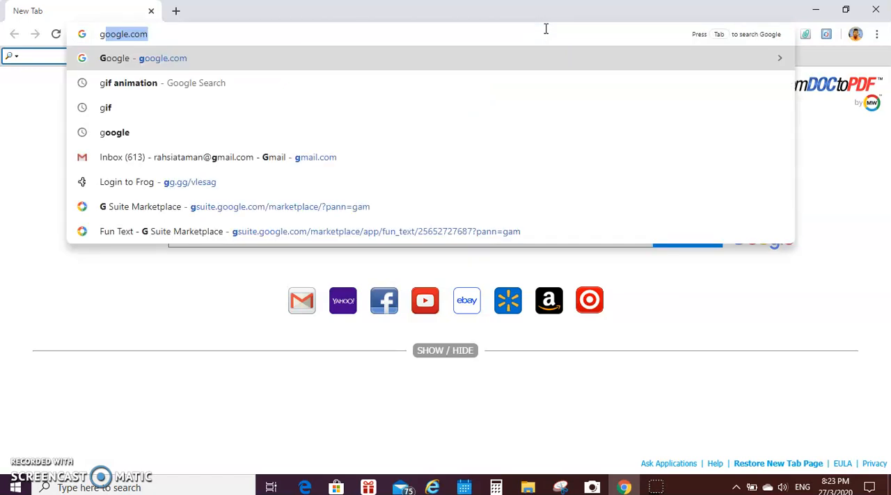
pyautogui.press('Return')
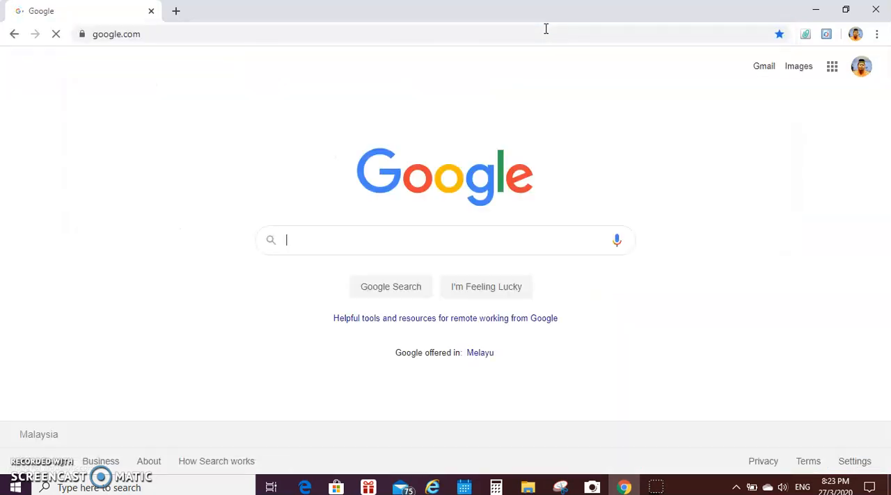
pyautogui.click(832, 70)
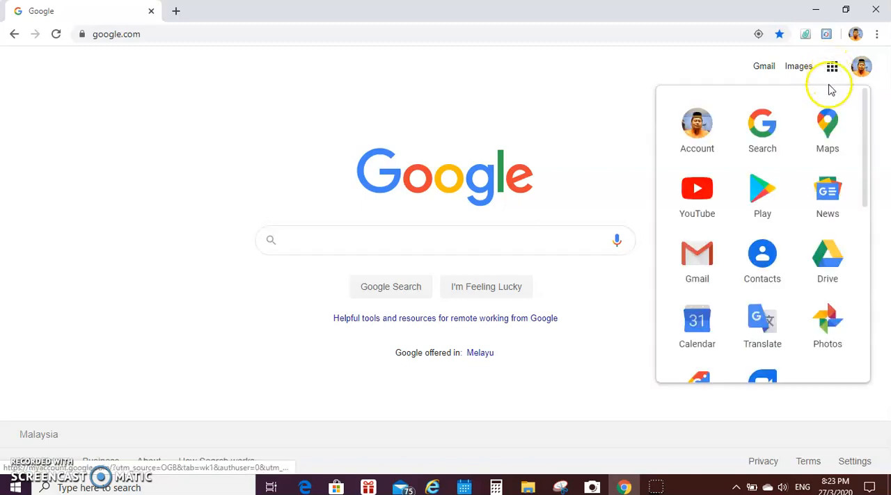
pyautogui.click(830, 271)
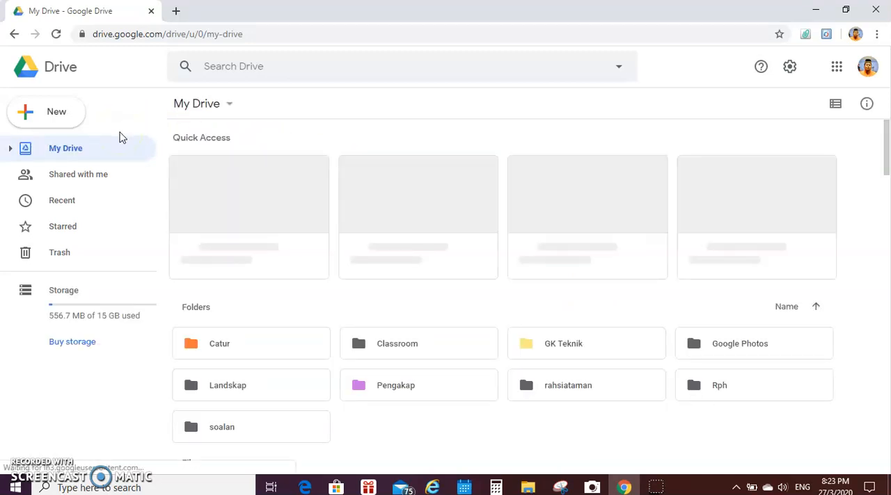
# Step: Create a new blank Google Forms form in My Drive
pyautogui.click(55, 119)
pyautogui.click(56, 119)
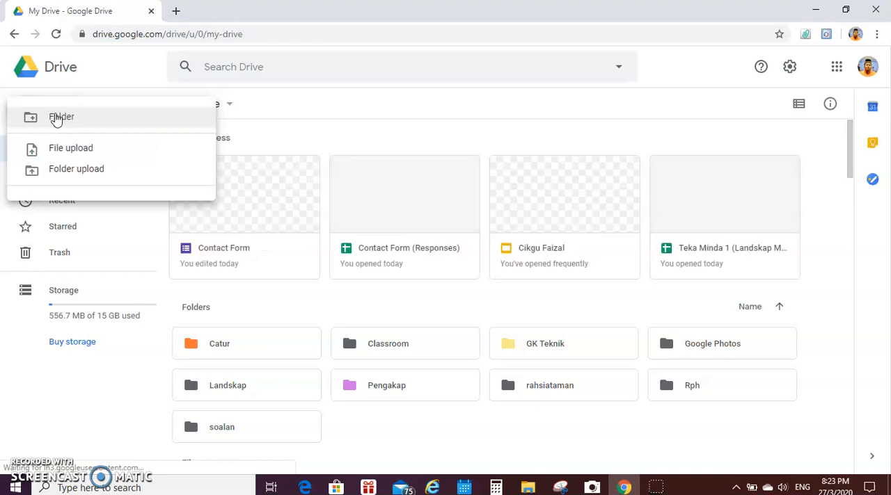
pyautogui.click(95, 123)
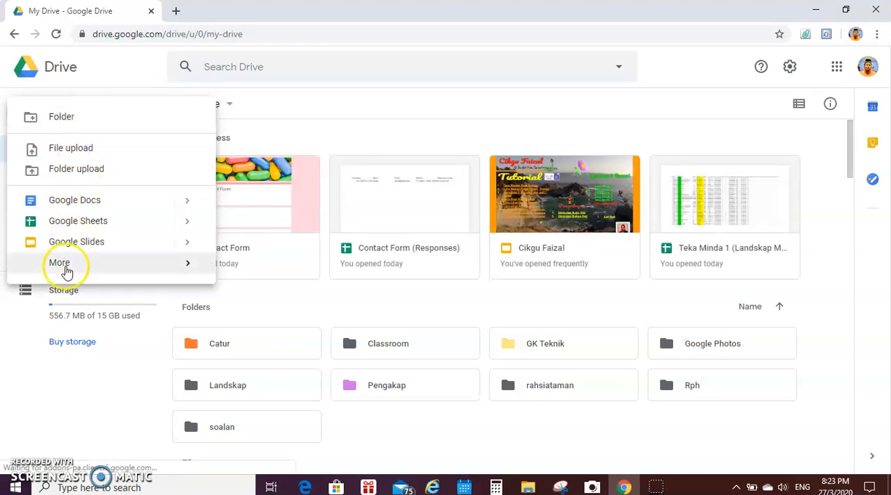
pyautogui.click(64, 269)
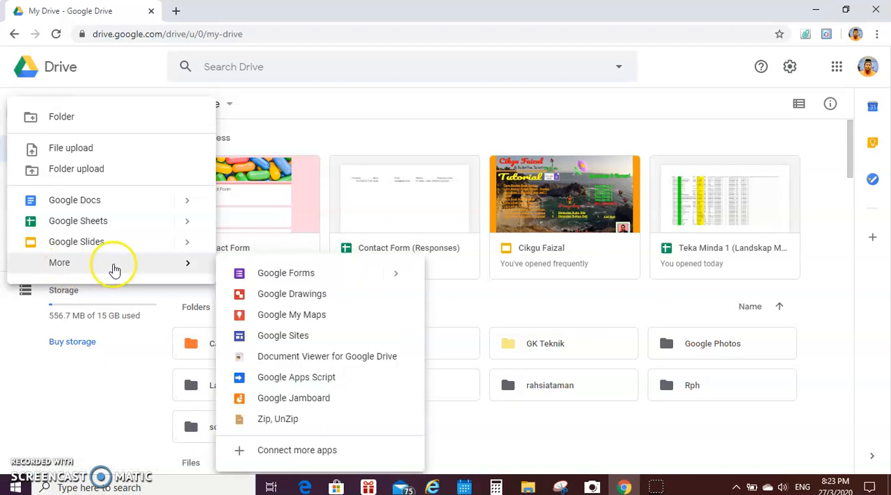
pyautogui.click(295, 278)
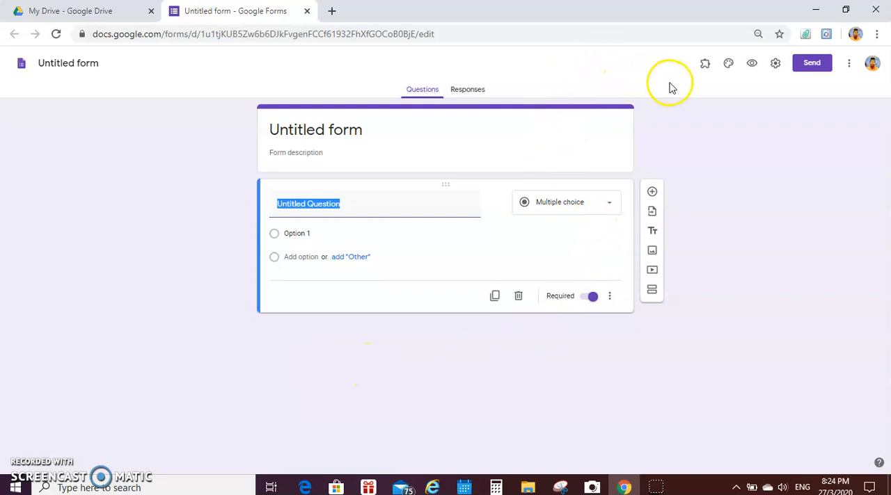
# Step: Configure and save the form settings with summary charts, a progress bar, no link to submit another response, and a "Thank you for submit" confirmation message
pyautogui.click(775, 66)
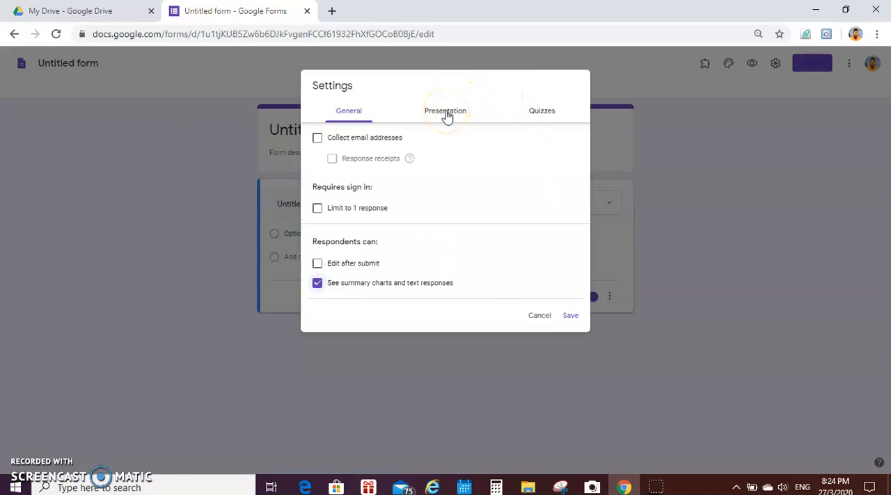
pyautogui.click(447, 115)
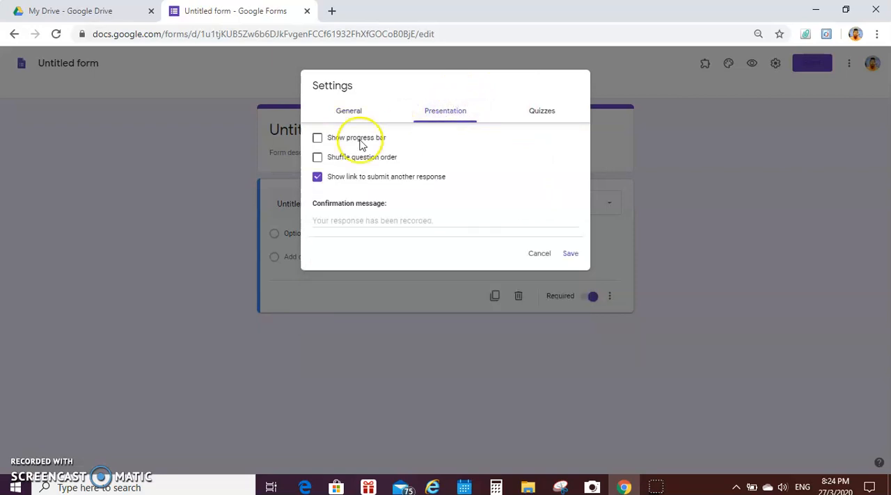
pyautogui.click(318, 176)
pyautogui.click(370, 221)
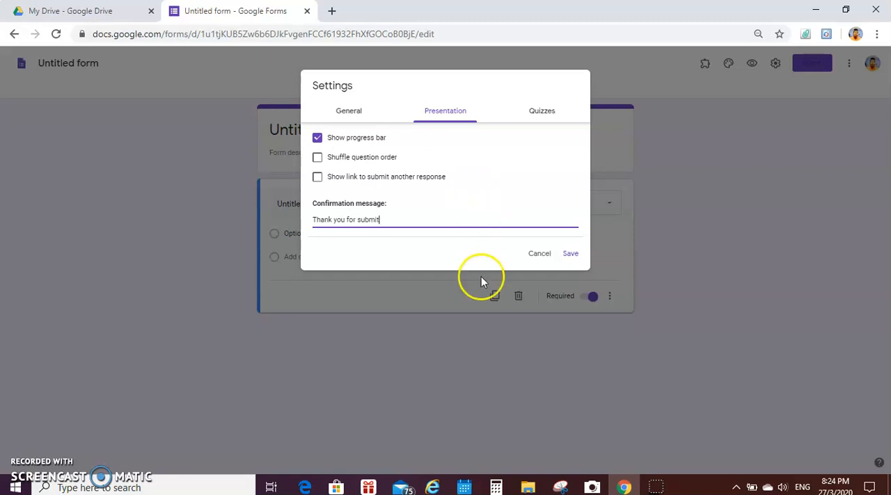
pyautogui.click(572, 255)
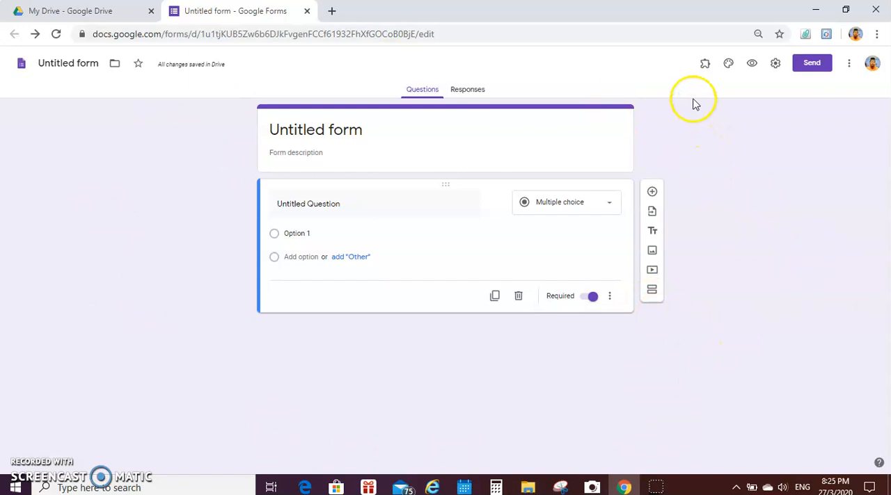
# Step: Insert the colorful candy-like capsules picture from the Work and School themes as the form's header image
pyautogui.click(728, 64)
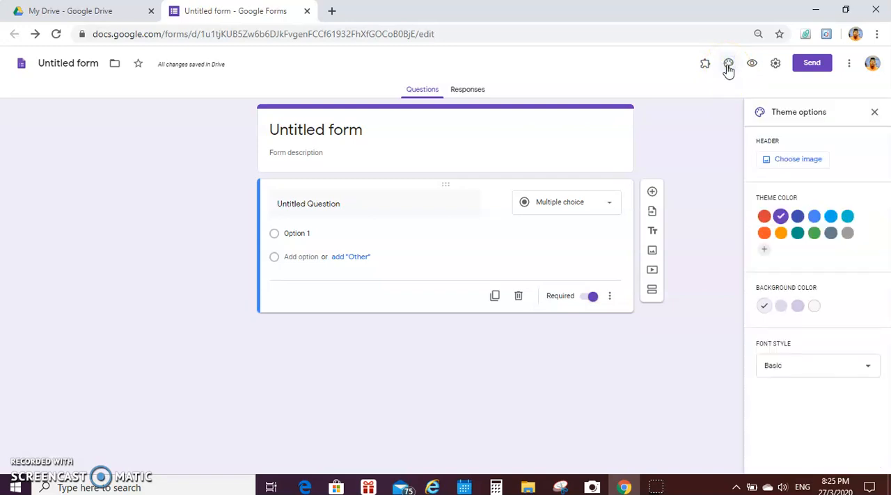
pyautogui.click(797, 159)
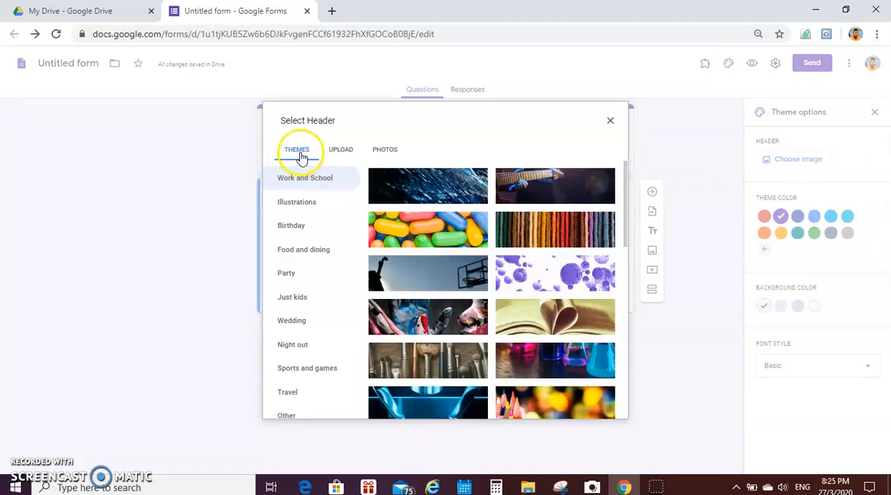
pyautogui.click(297, 202)
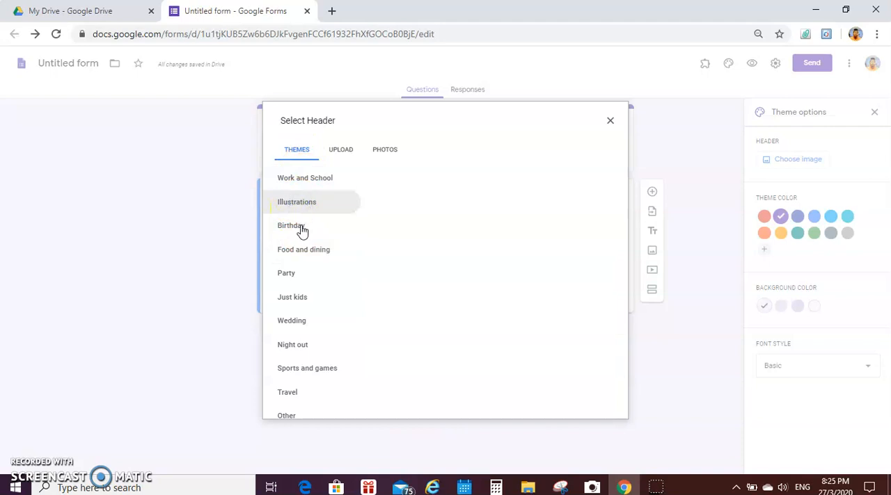
pyautogui.click(308, 182)
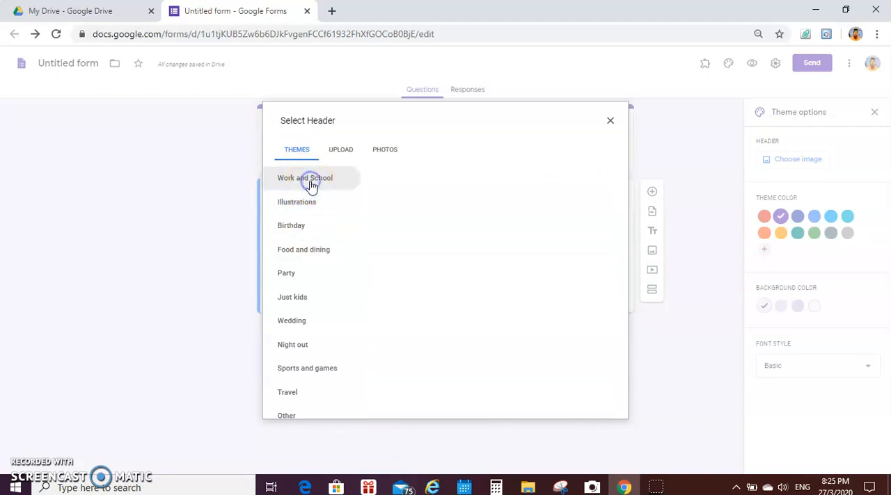
pyautogui.click(341, 154)
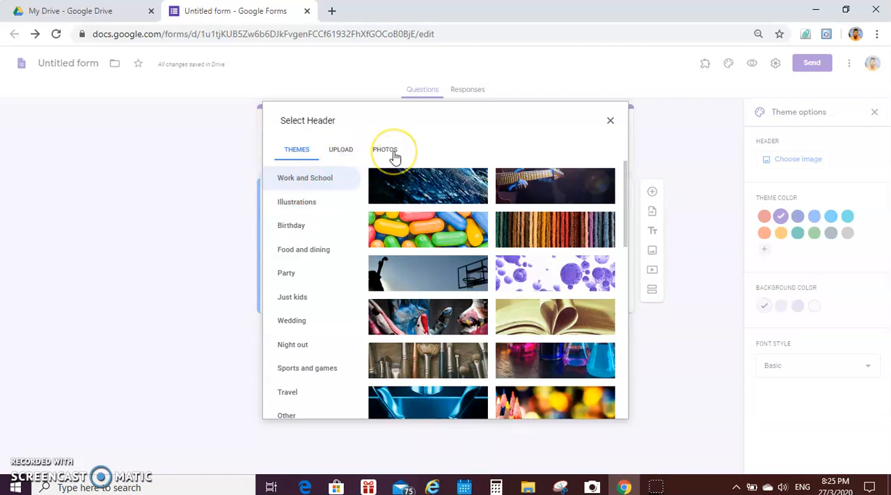
pyautogui.click(318, 187)
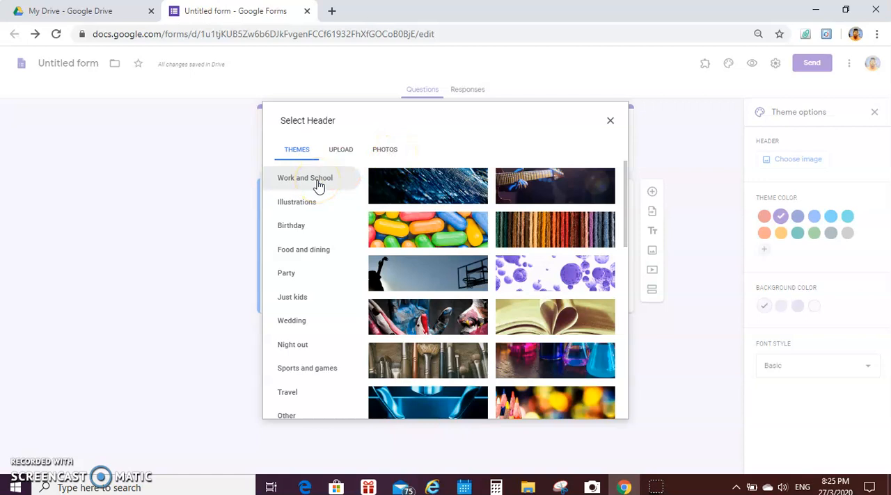
pyautogui.click(438, 237)
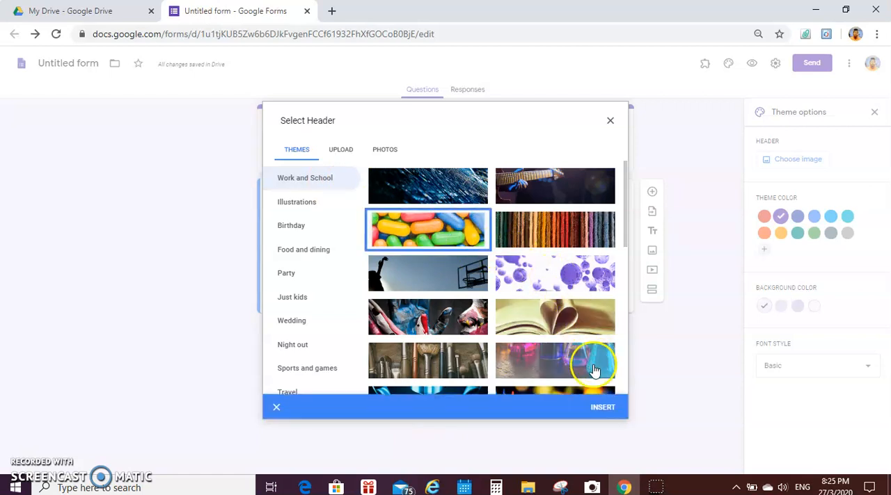
pyautogui.click(602, 411)
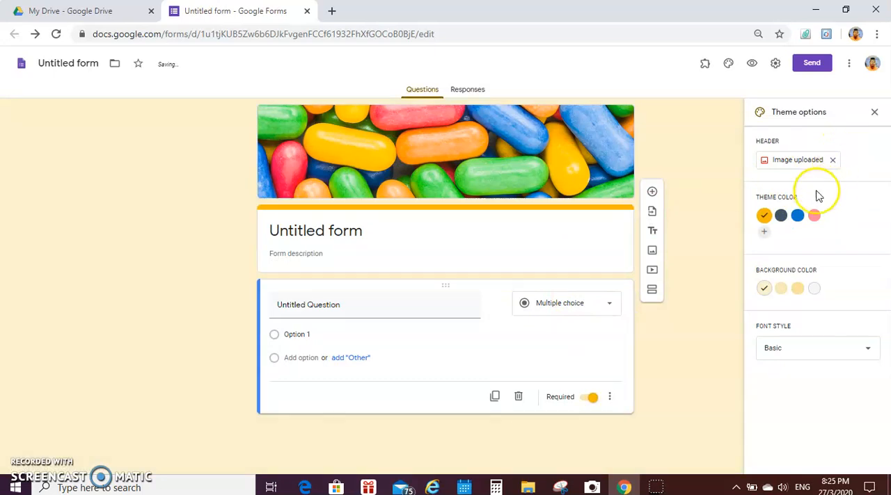
# Step: Set the form's theme color to pink with the dark pink background, using the Basic font style
pyautogui.click(815, 218)
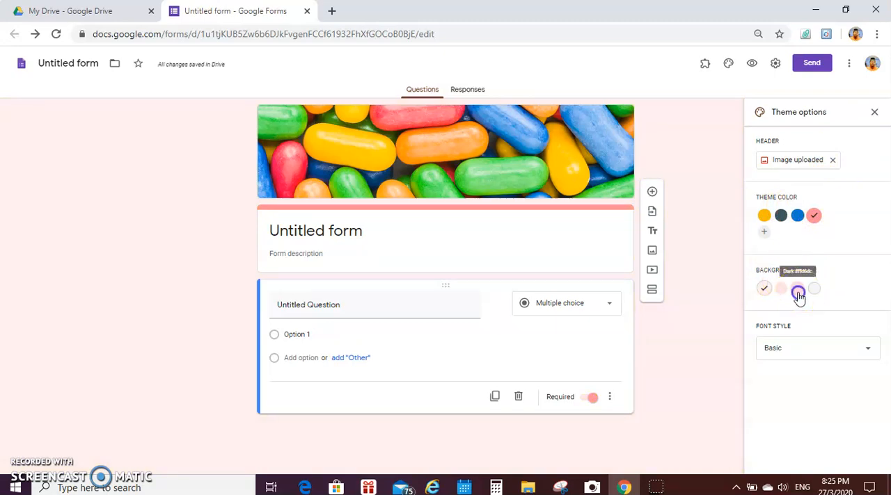
pyautogui.click(798, 293)
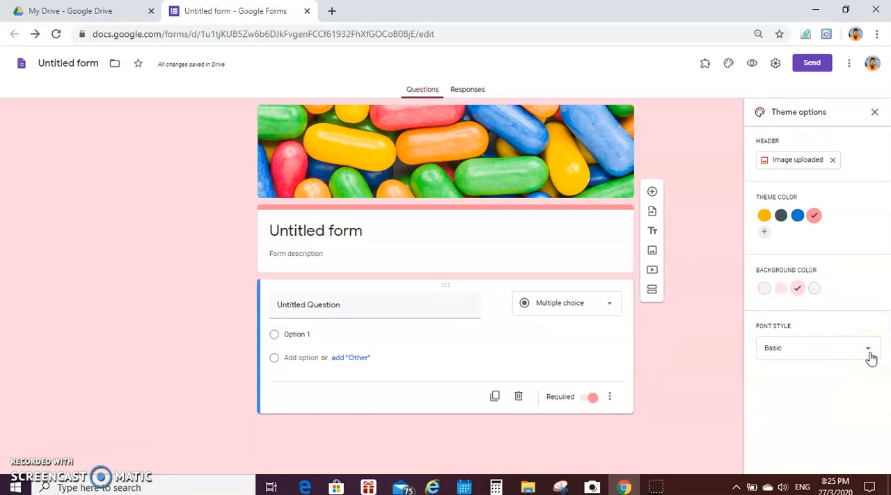
pyautogui.click(870, 355)
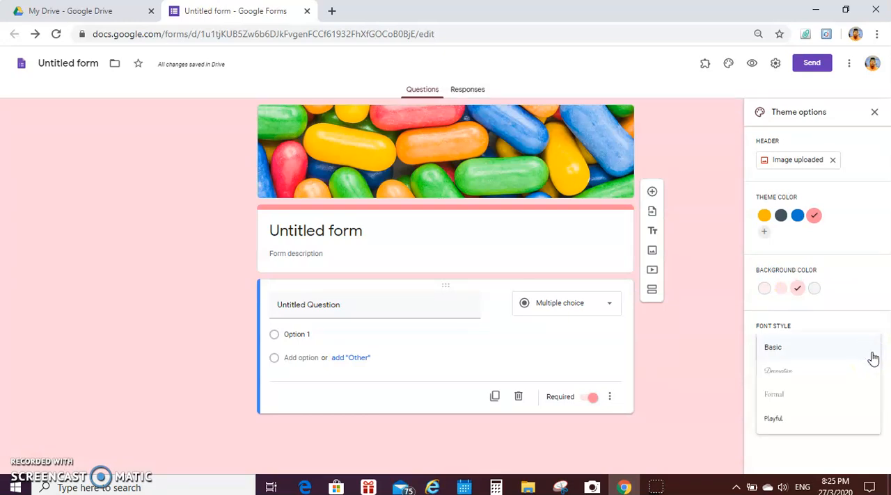
pyautogui.click(793, 379)
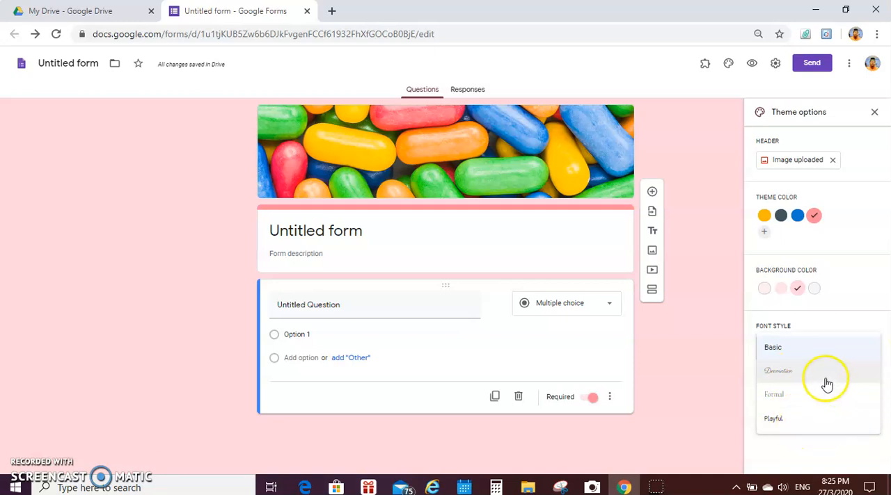
pyautogui.click(780, 350)
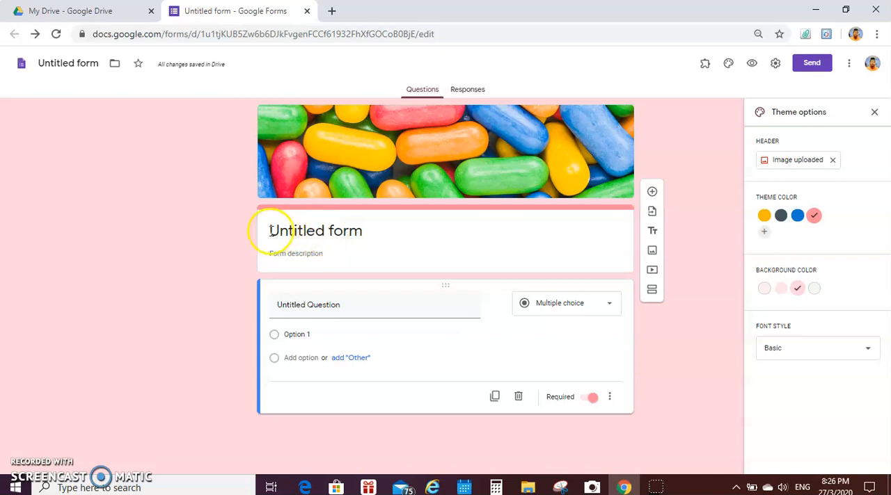
# Step: Title the form "Contact form", enter the person's name as its description, and give the form file the same title
pyautogui.tripleClick(331, 234)
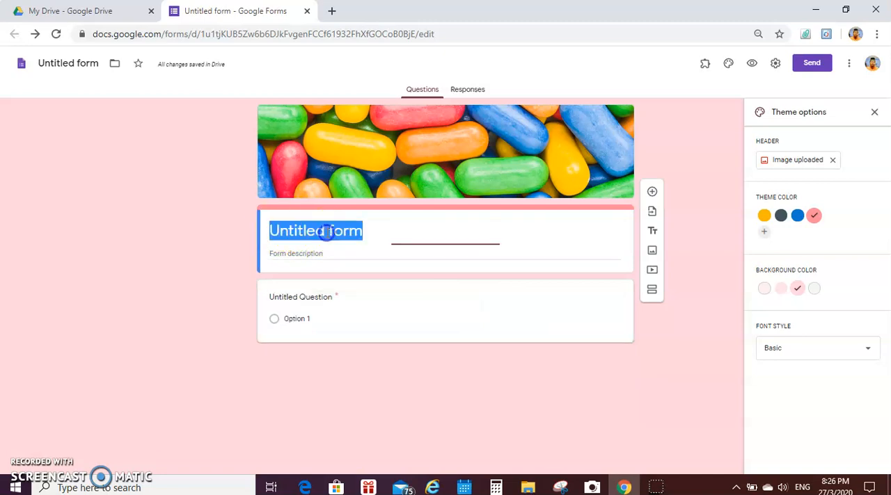
pyautogui.click(271, 233)
pyautogui.tripleClick(324, 230)
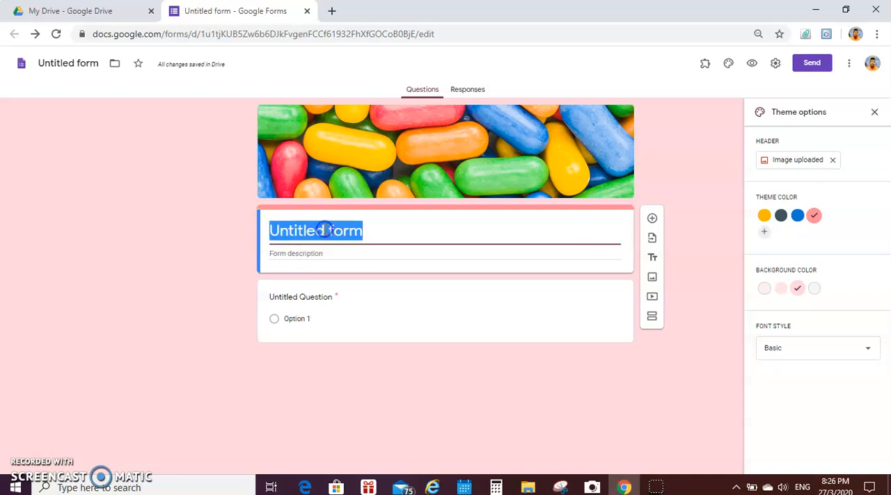
pyautogui.moveTo(324, 230); pyautogui.dragTo(269, 232)
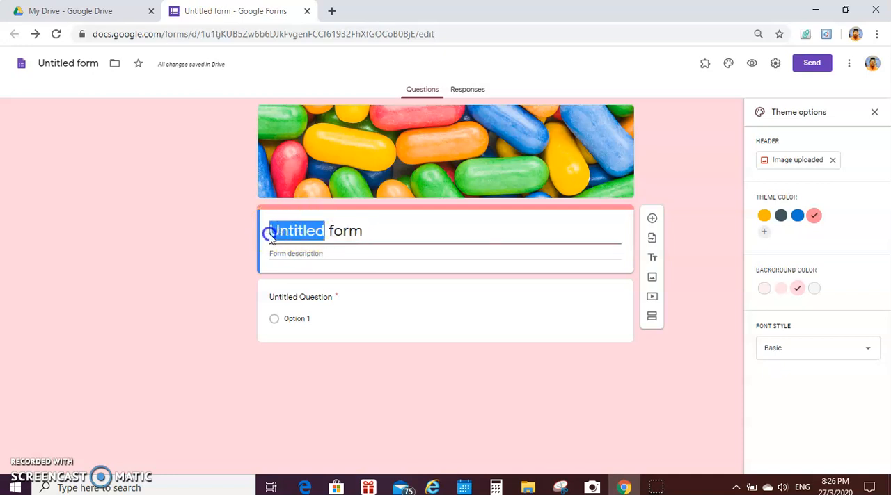
pyautogui.write('Conta')
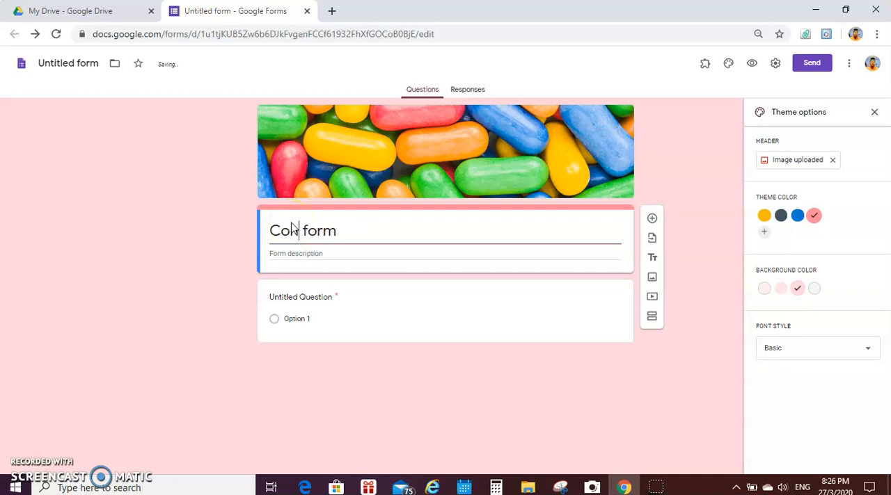
pyautogui.write('ct')
pyautogui.click(333, 256)
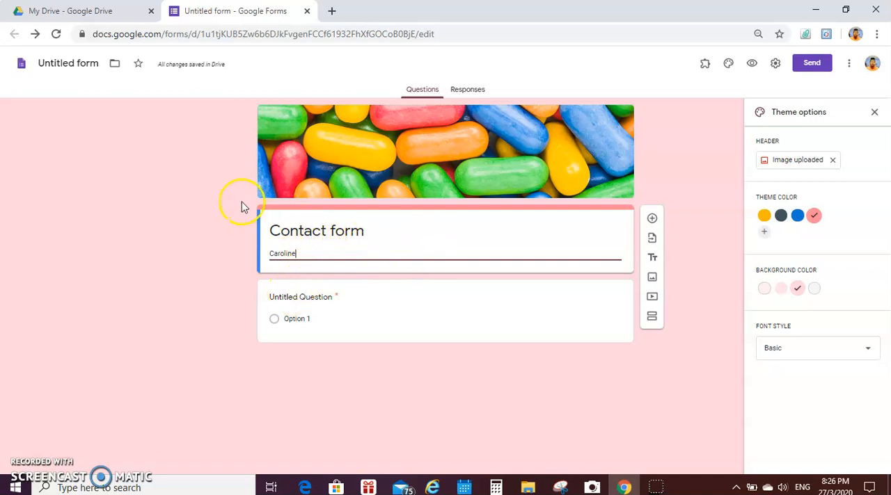
pyautogui.click(70, 61)
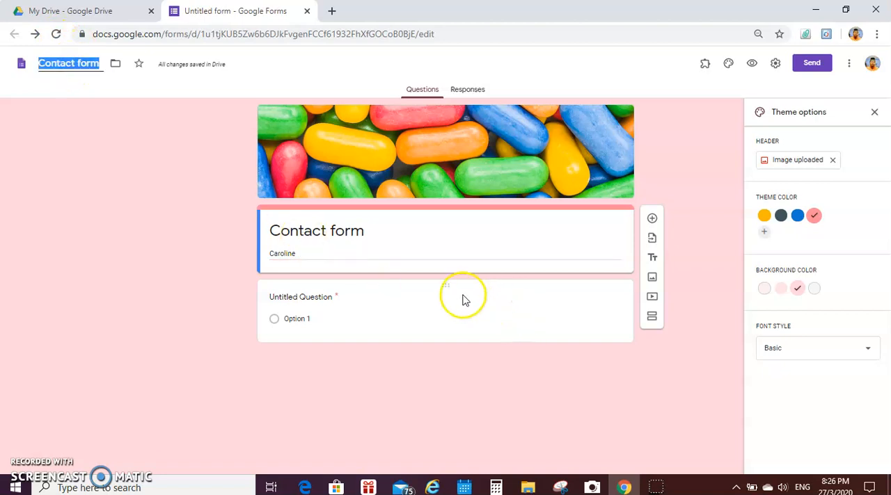
# Step: Turn the untitled question into a required short-answer question called "Name"
pyautogui.click(299, 298)
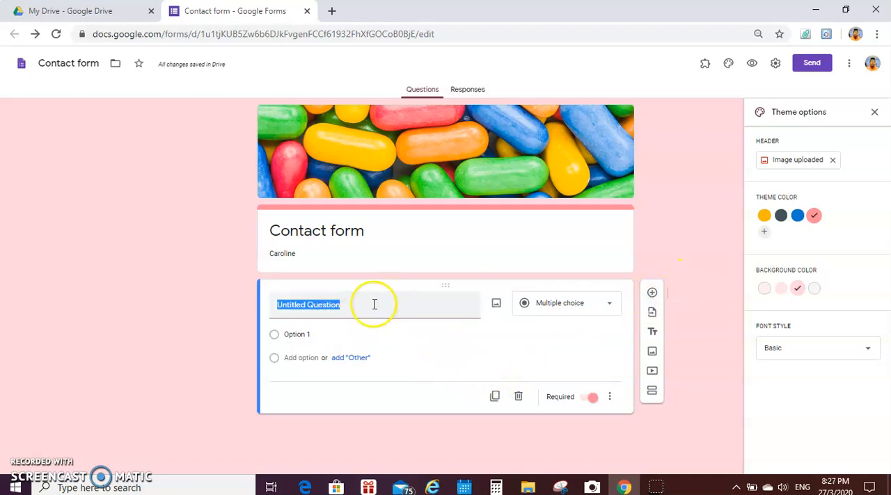
pyautogui.write('Name')
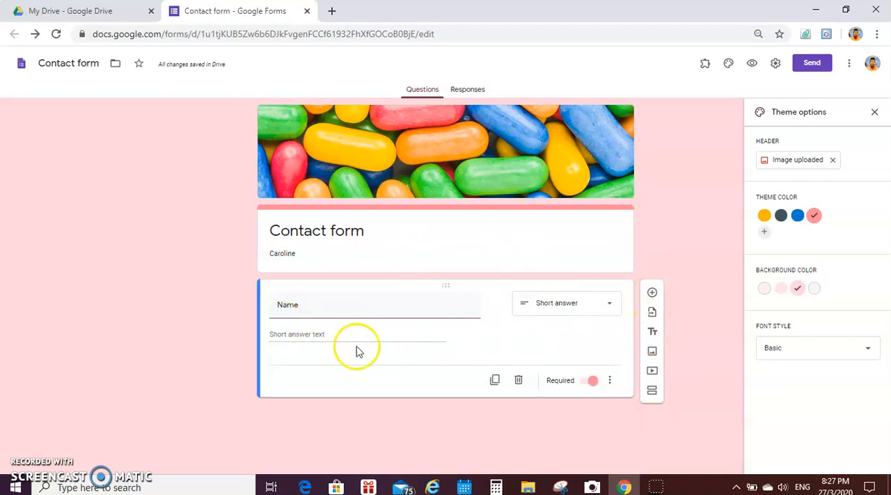
# Step: Add a required short-answer question called "Telephone Number" below the Name question
pyautogui.click(653, 296)
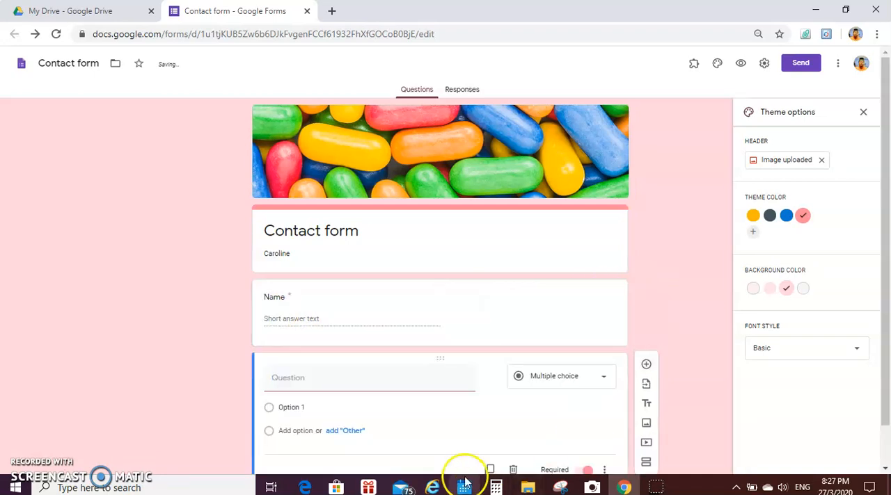
pyautogui.moveTo(887, 258); pyautogui.dragTo(886, 299)
pyautogui.click(304, 334)
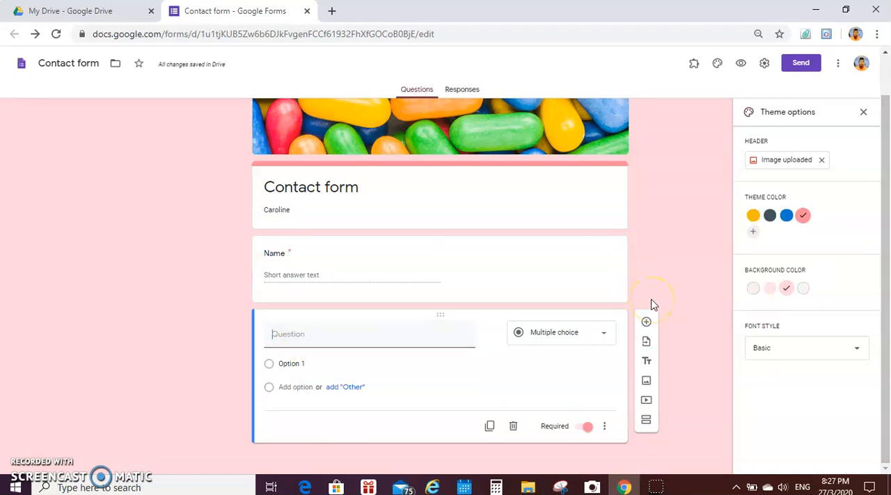
pyautogui.write('Telep')
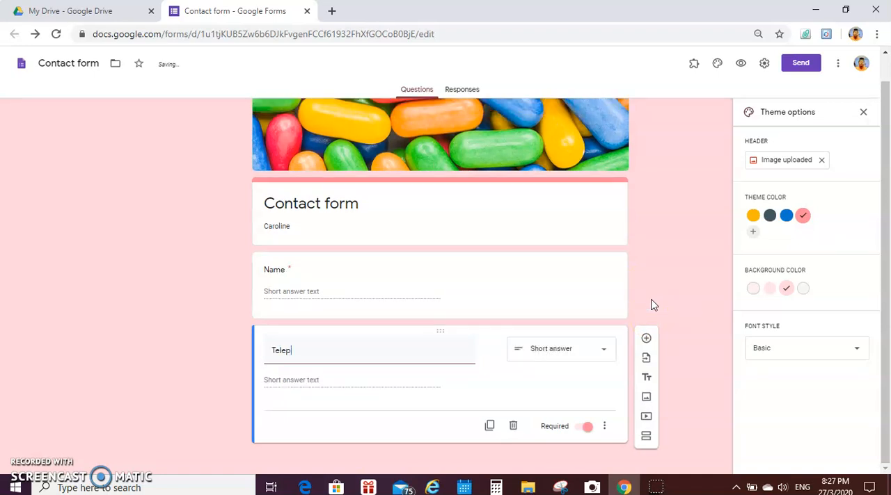
pyautogui.write('hone Number')
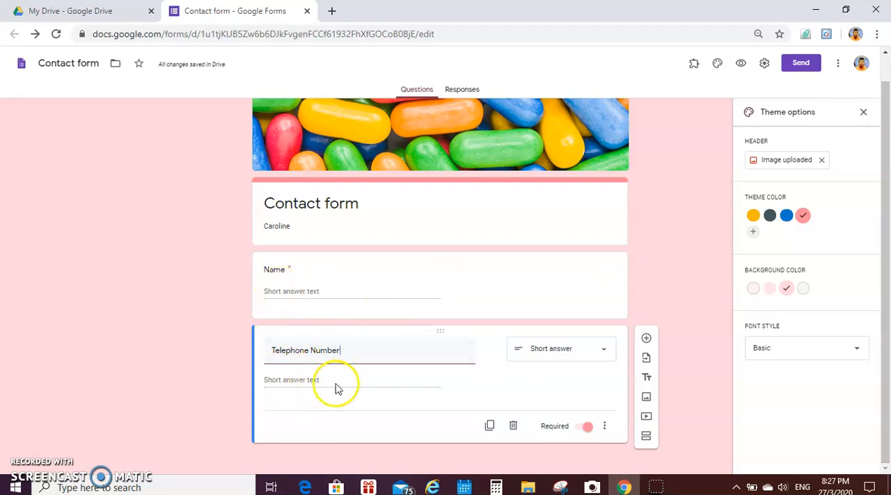
# Step: Add a required question called "Address" below Telephone Number and set its answer type to Paragraph
pyautogui.click(645, 339)
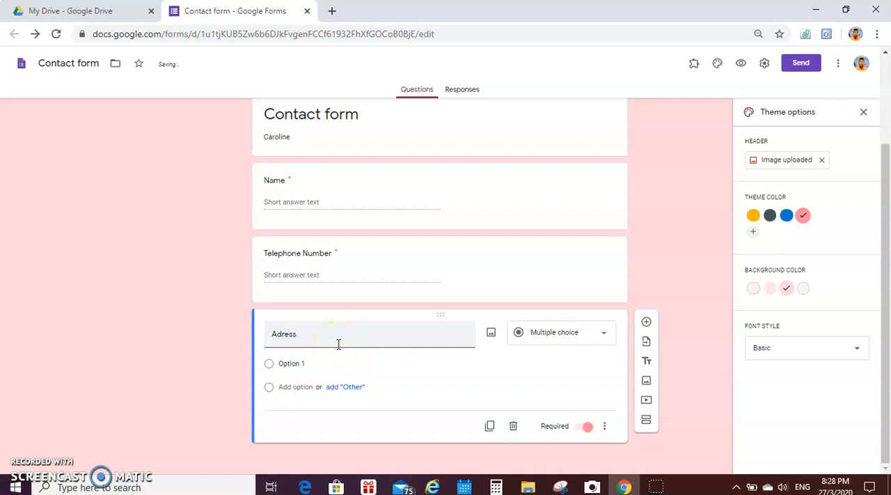
pyautogui.write('dree')
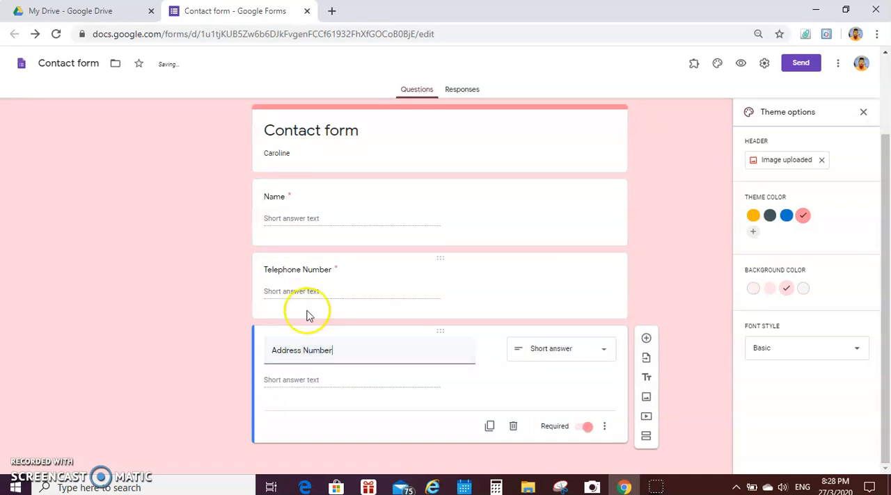
pyautogui.moveTo(334, 352); pyautogui.dragTo(301, 351)
pyautogui.press('BackSpace')
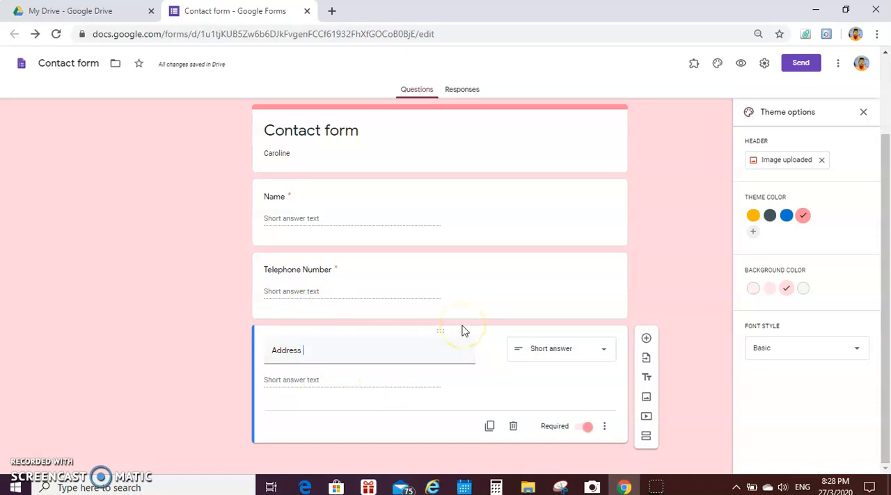
pyautogui.click(609, 355)
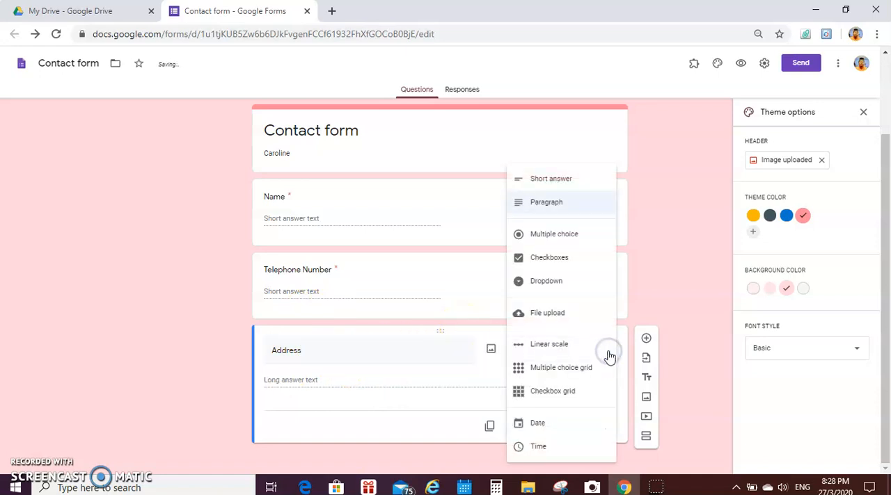
pyautogui.click(571, 202)
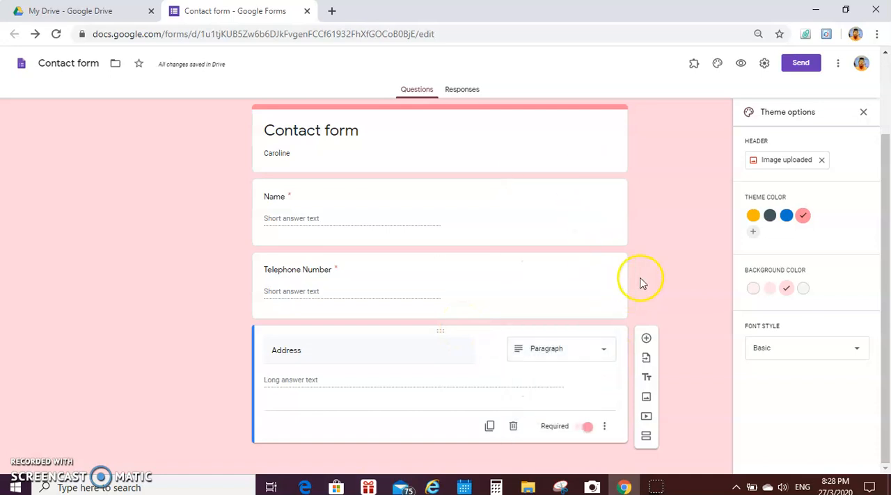
# Step: Add a required short-answer question called "E-mail" below the Address question
pyautogui.click(646, 341)
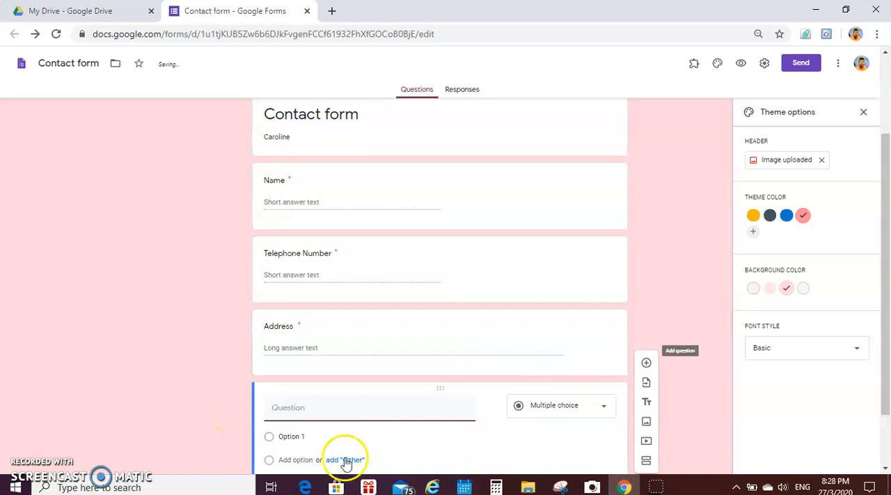
pyautogui.scroll(-2, 887, 278)
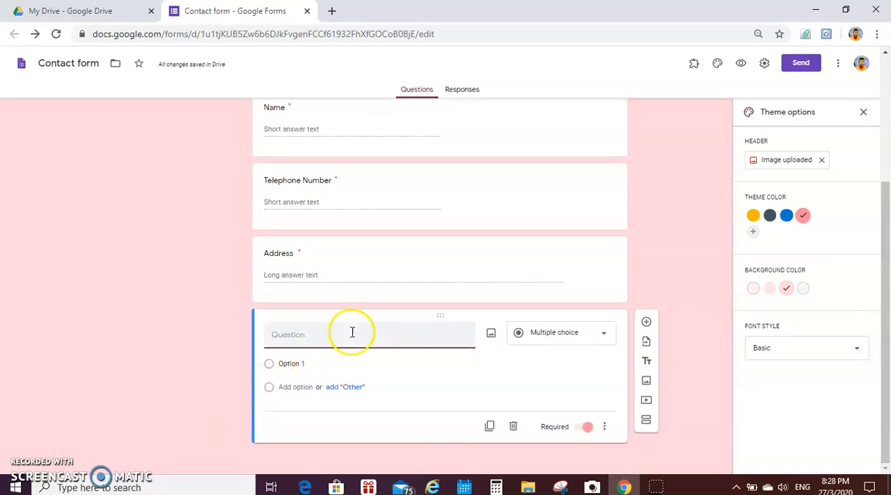
pyautogui.write('Email')
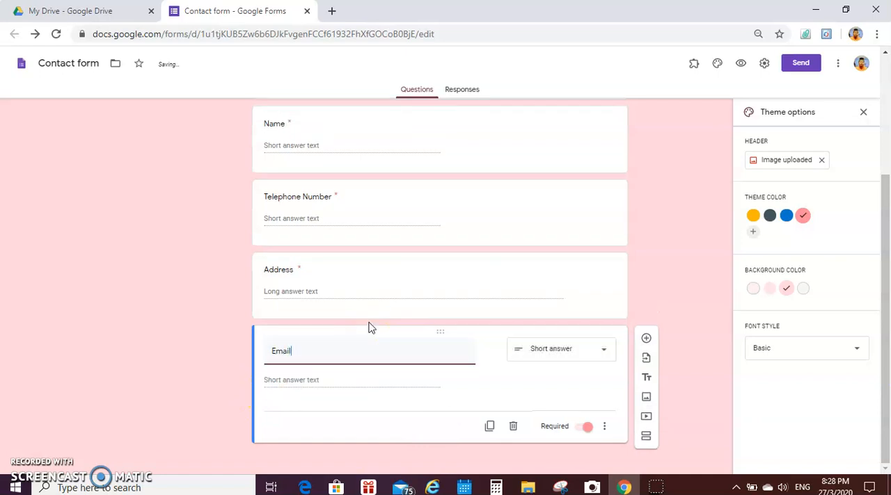
pyautogui.doubleClick(277, 335)
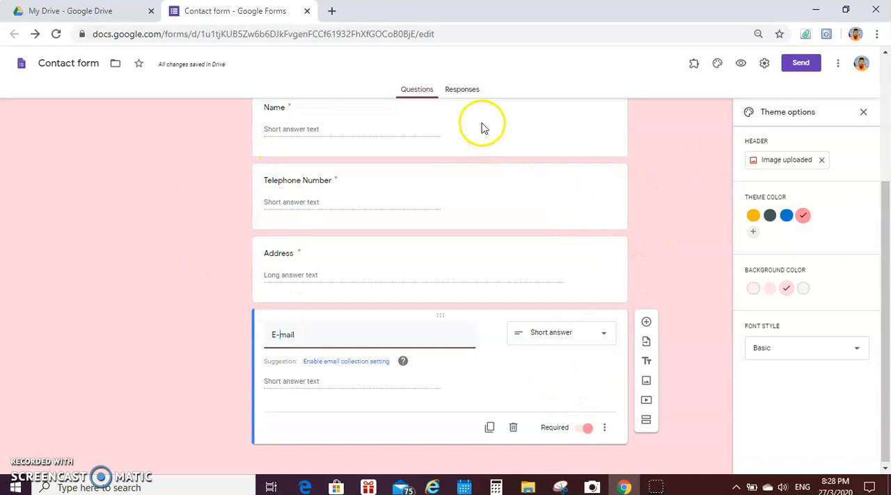
# Step: Create a new spreadsheet named "Contact form (Responses)" as the destination for the form's responses
pyautogui.click(456, 92)
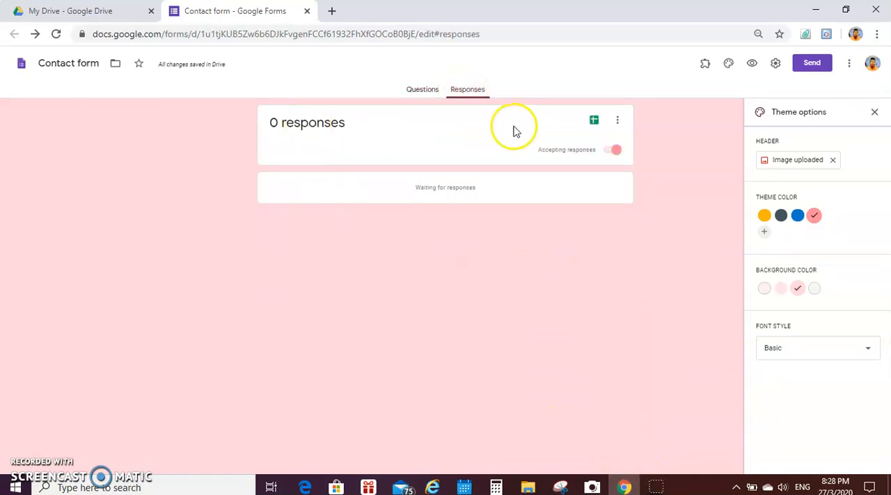
pyautogui.click(595, 122)
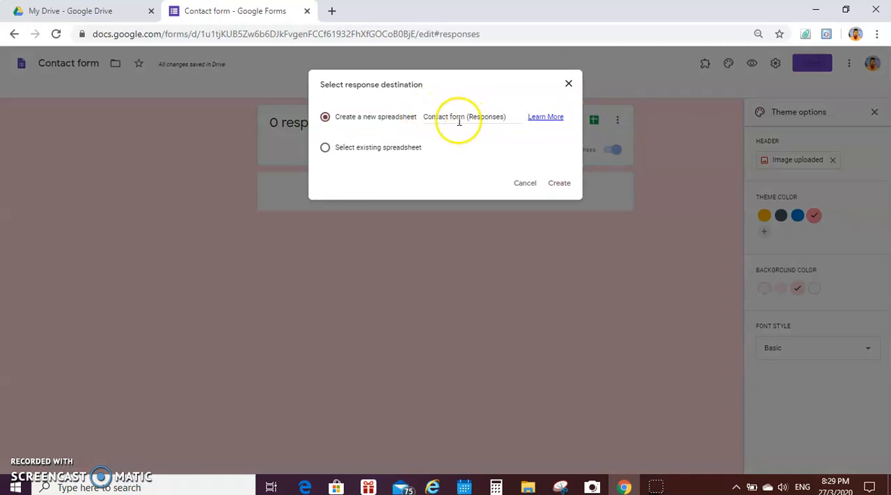
pyautogui.click(560, 184)
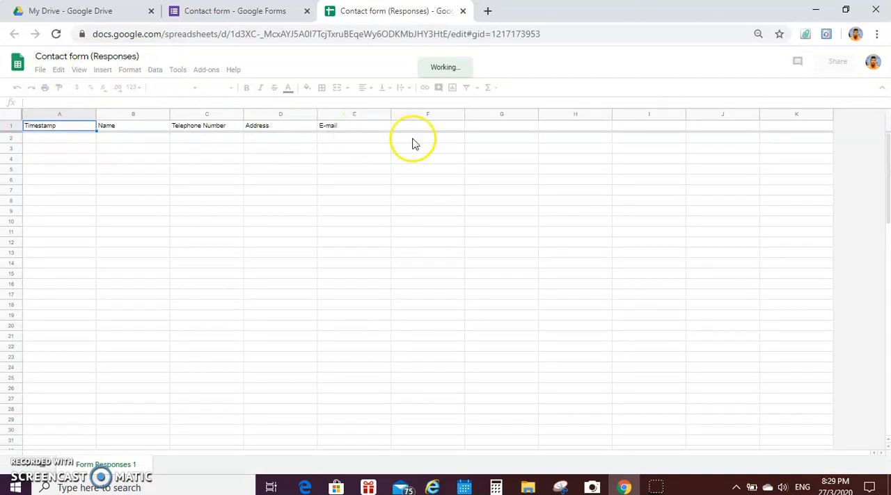
# Step: Return to the form's questions and preview the whole form as respondents see it
pyautogui.click(257, 12)
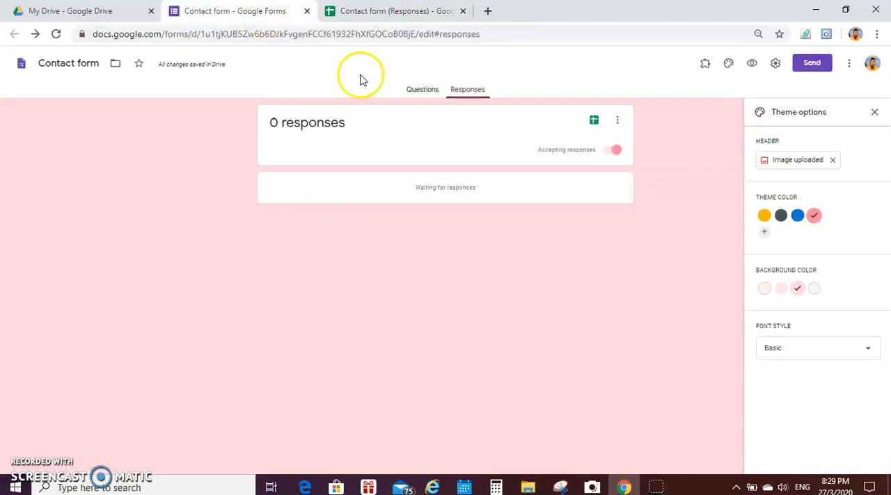
pyautogui.click(413, 90)
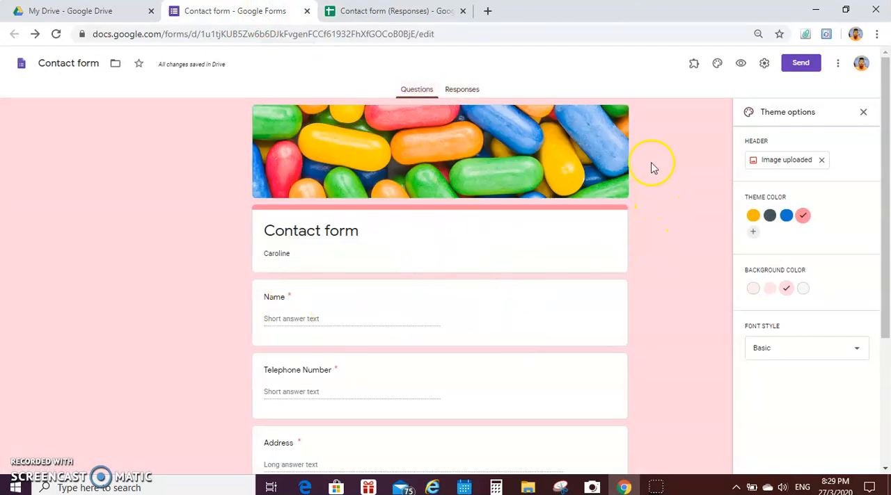
pyautogui.click(741, 66)
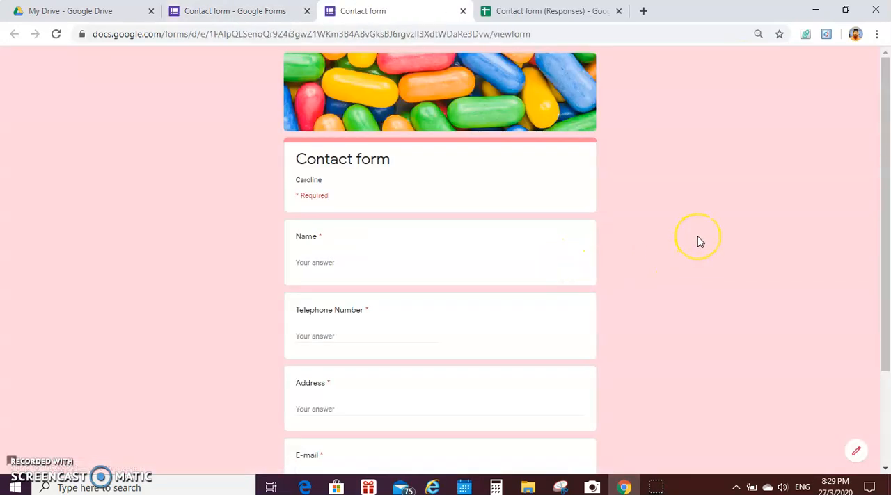
pyautogui.scroll(-3, 700, 242)
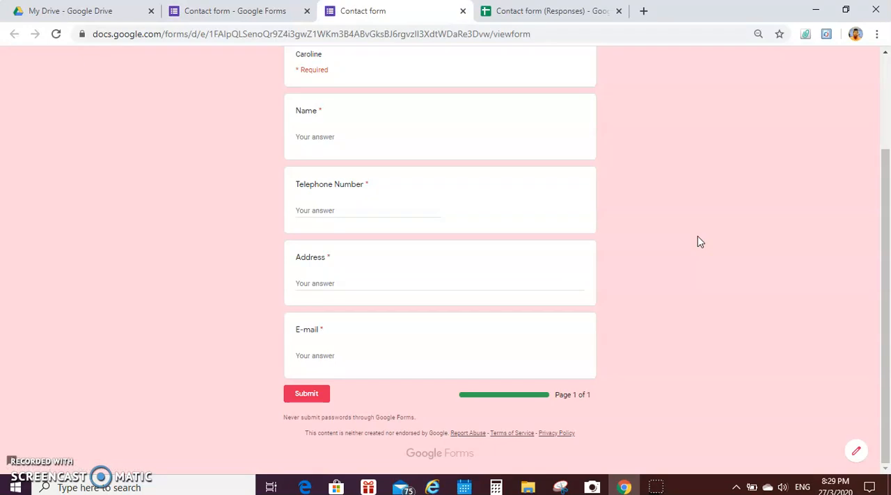
pyautogui.scroll(3, 700, 242)
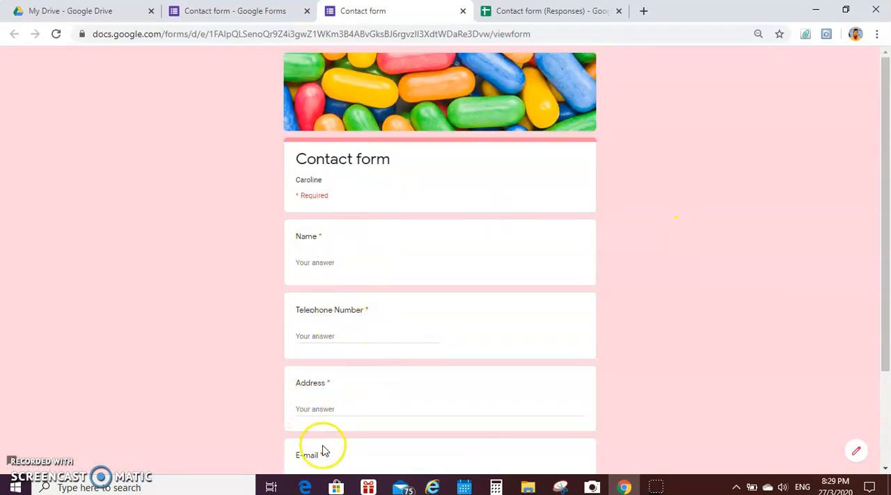
pyautogui.scroll(-3, 729, 304)
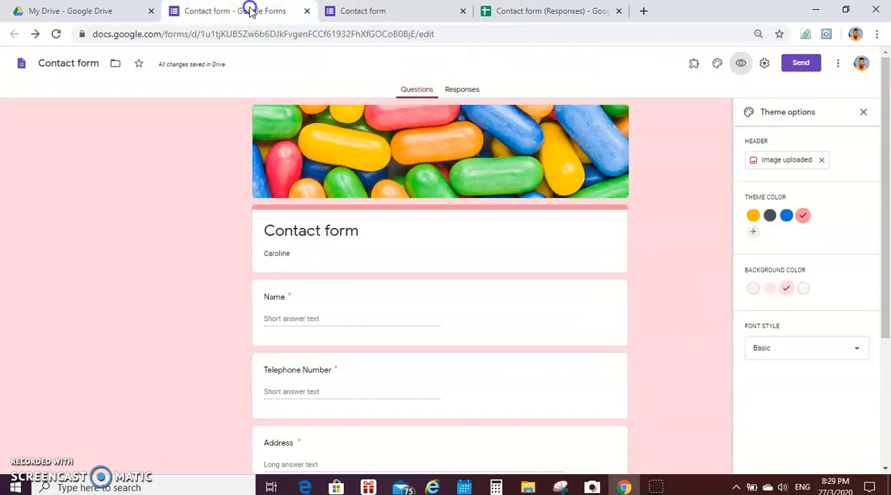
# Step: Return to the form editor and copy the form's sharing link with the URL shortened
pyautogui.click(250, 11)
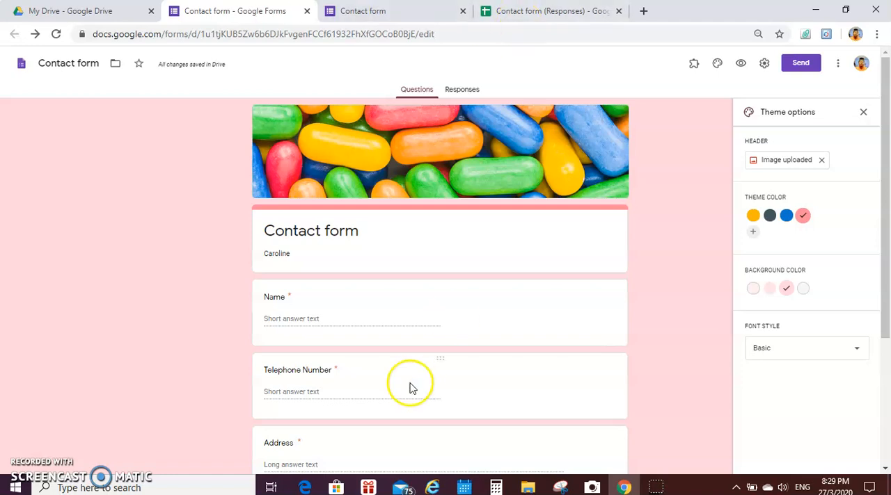
pyautogui.scroll(-2, 654, 309)
pyautogui.scroll(-2, 650, 311)
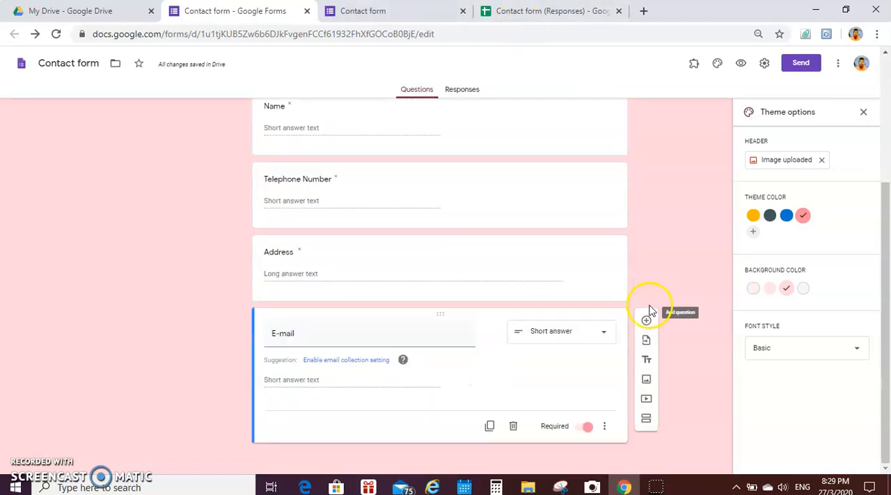
pyautogui.scroll(3, 497, 224)
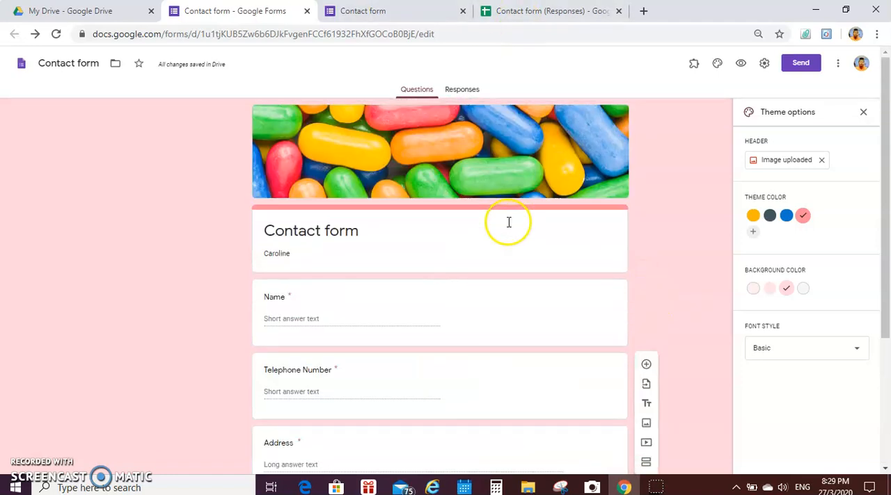
pyautogui.click(802, 66)
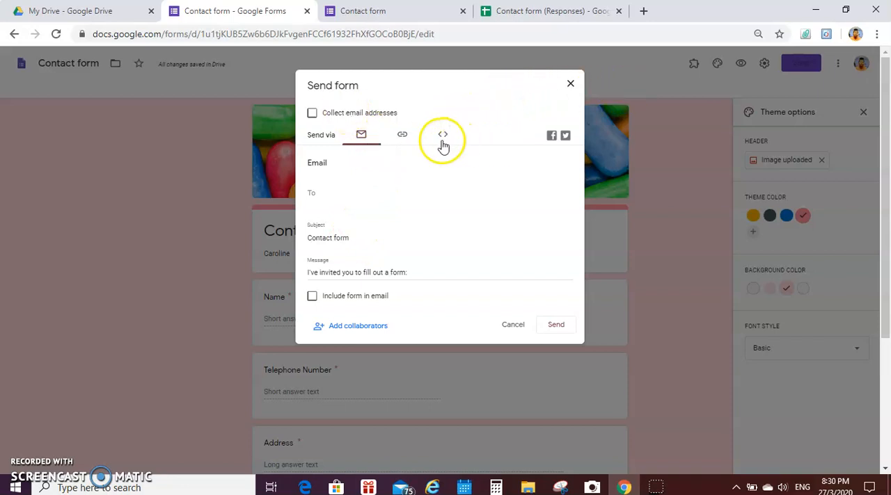
pyautogui.click(401, 136)
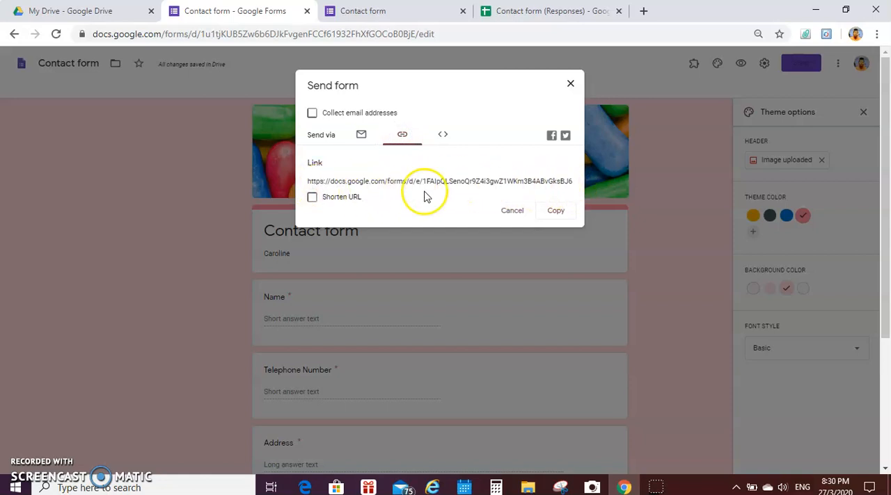
pyautogui.click(313, 199)
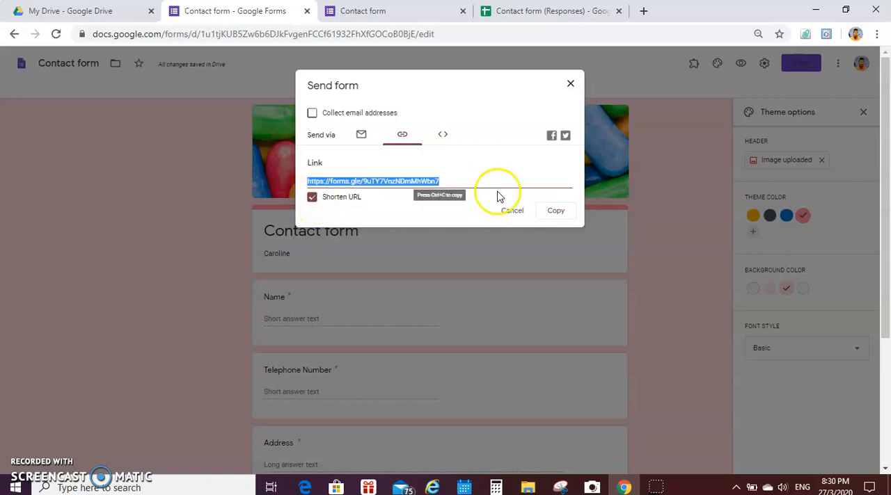
pyautogui.click(567, 217)
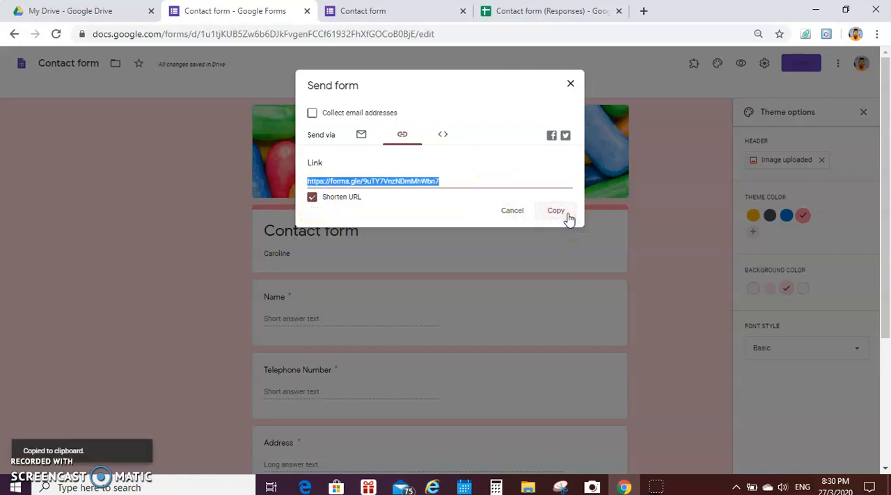
# Step: Open the copied short link to the contact form in a new browser tab
pyautogui.click(644, 12)
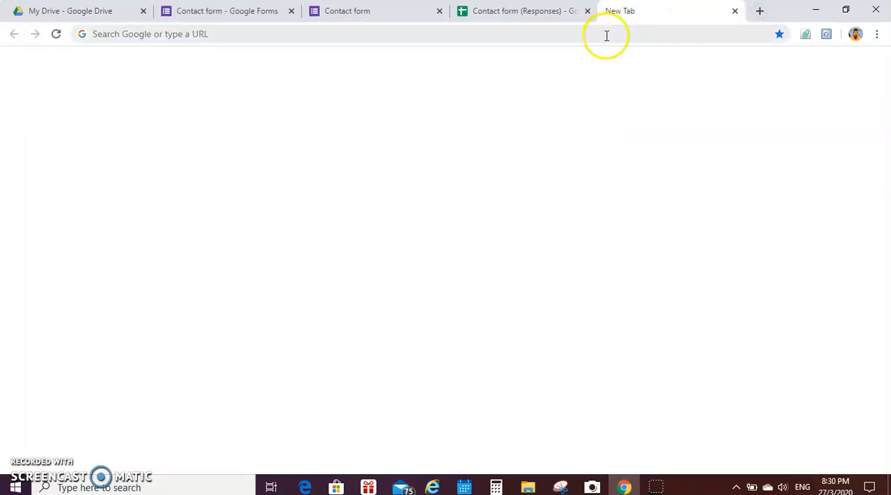
pyautogui.hotkey('ctrl', 'v')
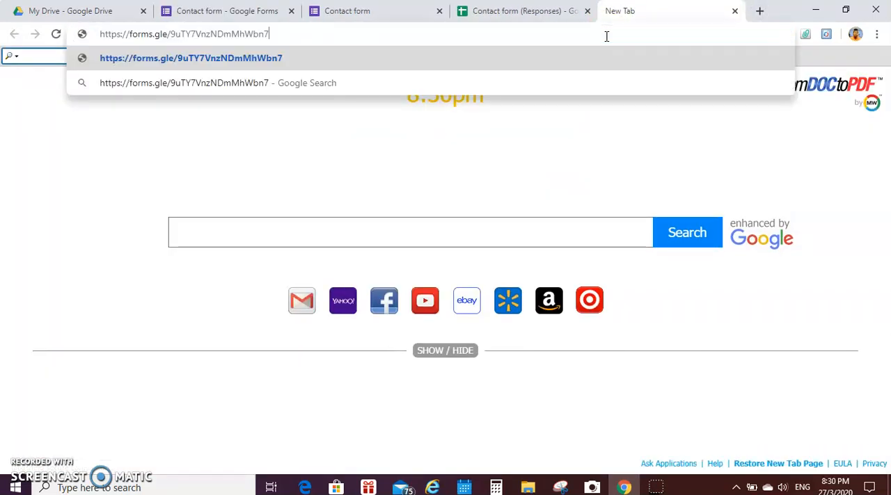
pyautogui.press('Return')
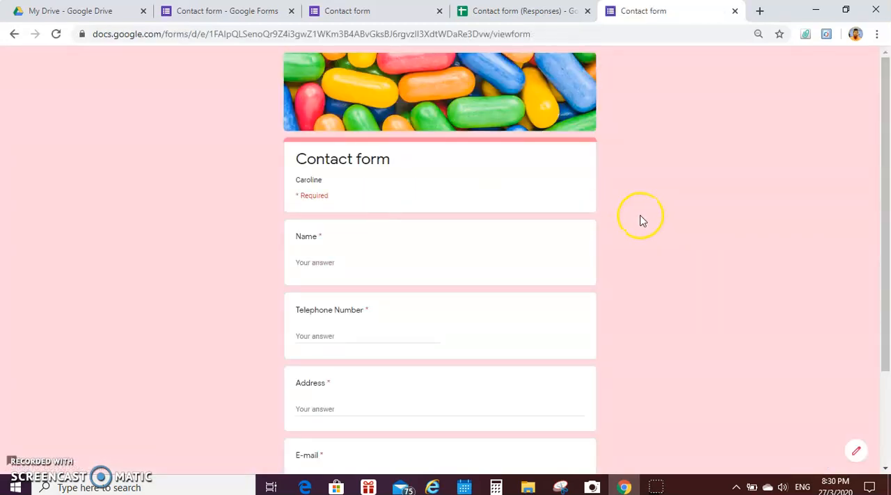
pyautogui.scroll(-3, 640, 222)
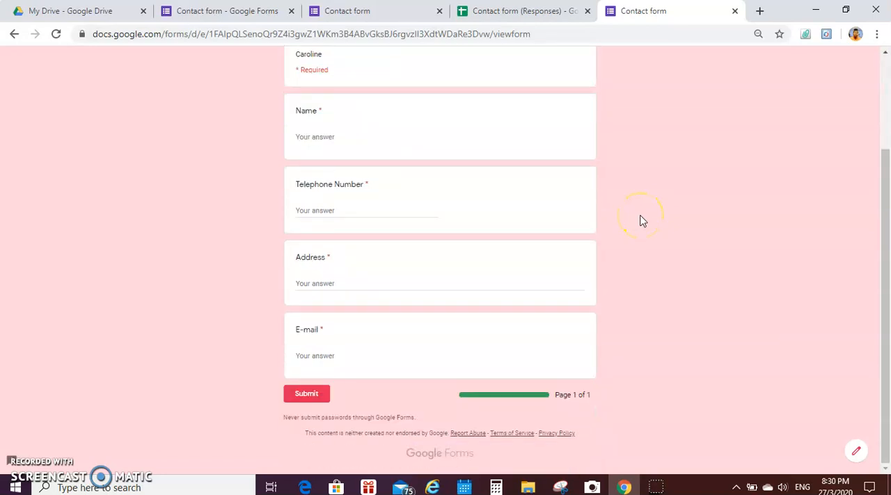
# Step: Fill in the respondent's name and telephone number in the live contact form
pyautogui.click(338, 136)
pyautogui.click(730, 194)
pyautogui.write('Sarah')
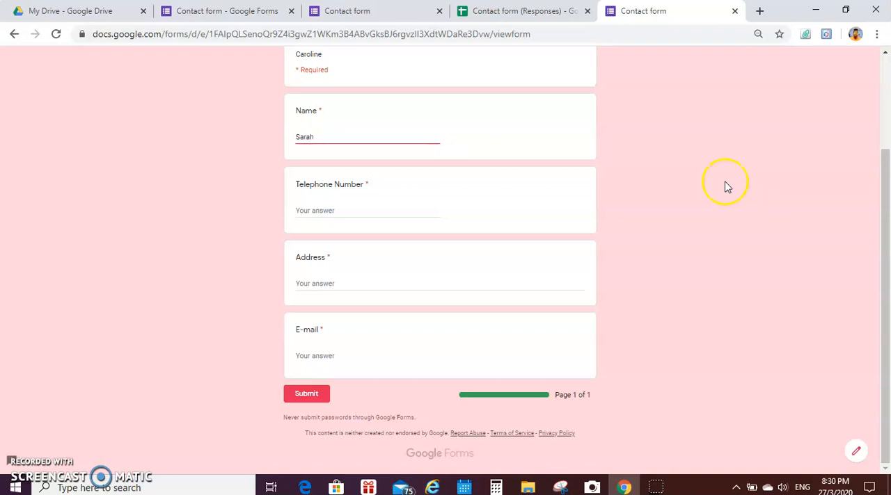
pyautogui.click(366, 211)
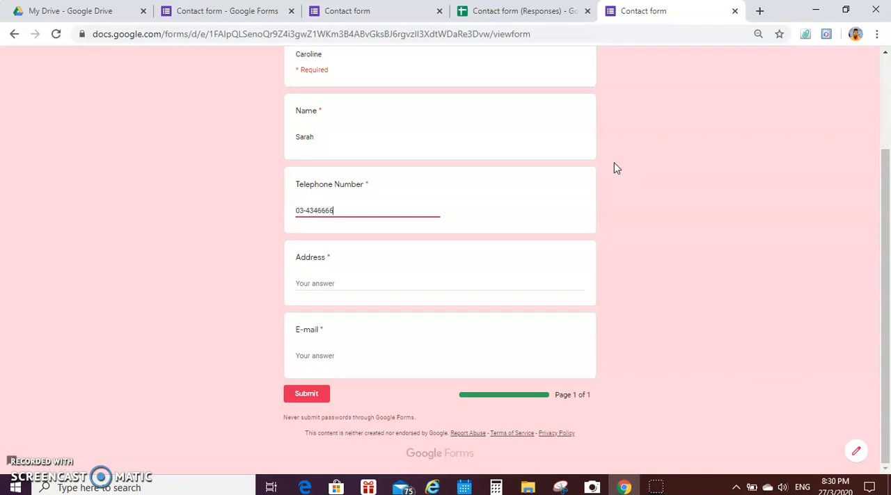
# Step: Fill in the respondent's address and e-mail in the live contact form and submit the response
pyautogui.click(345, 284)
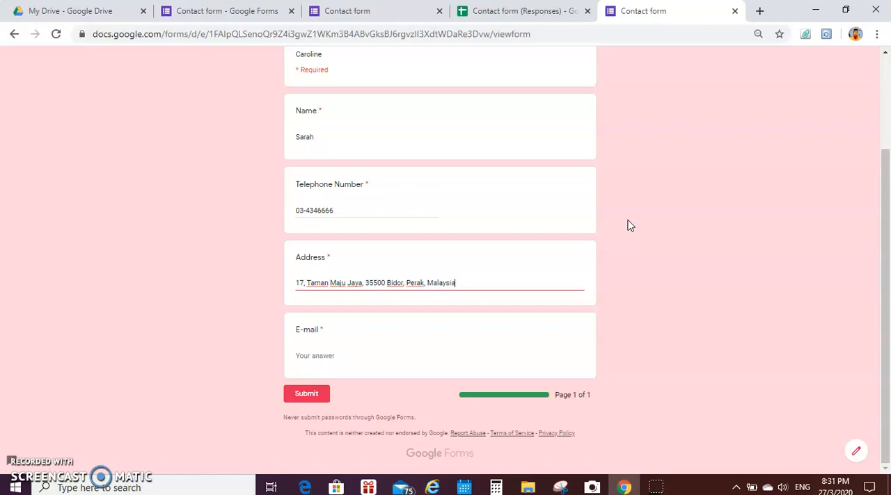
pyautogui.click(339, 356)
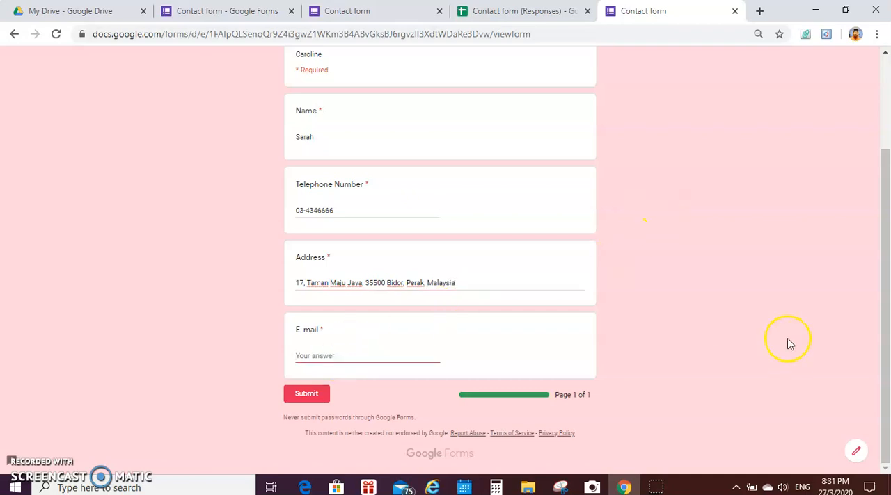
pyautogui.click(308, 394)
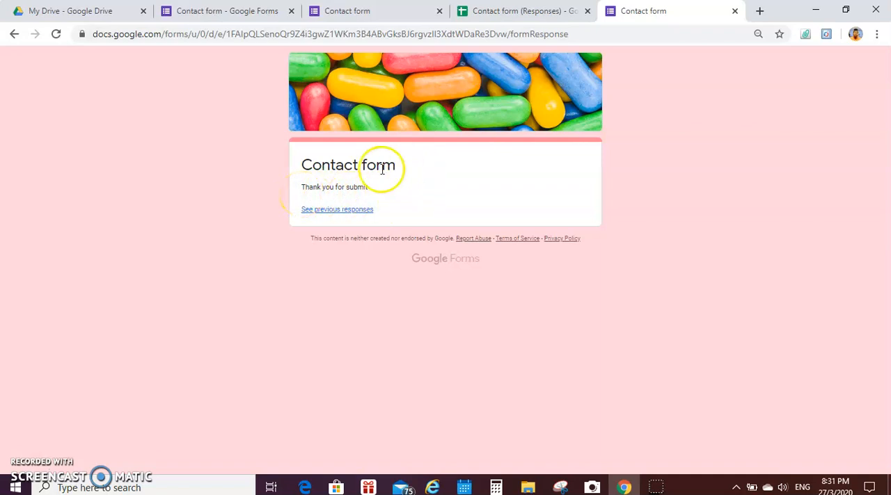
# Step: Examine the submitted answers in the form's previous responses summary and in the linked Contact form (Responses) spreadsheet
pyautogui.click(351, 213)
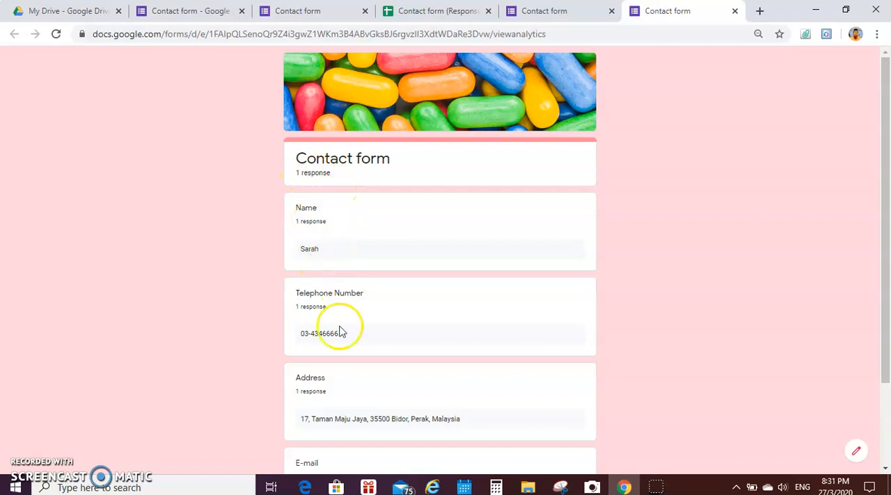
pyautogui.moveTo(880, 289)
pyautogui.mouseDown()
pyautogui.moveTo(888, 393)
pyautogui.moveTo(887, 299)
pyautogui.mouseUp()
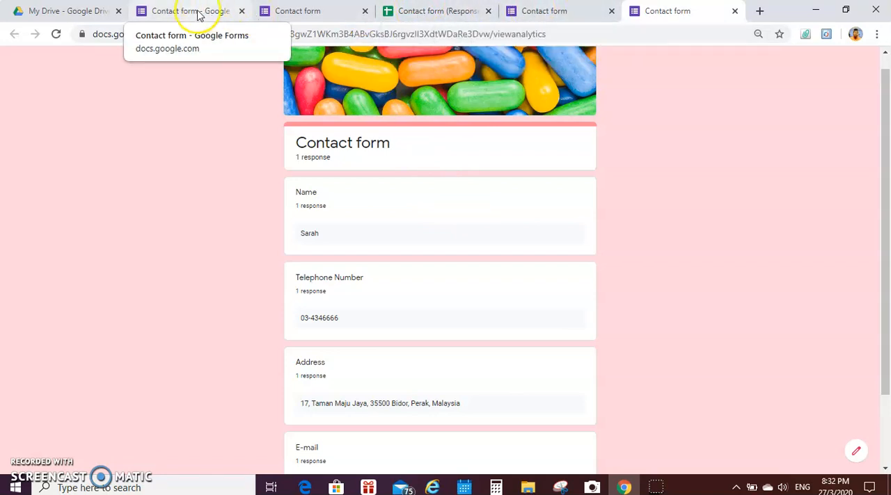
pyautogui.click(414, 14)
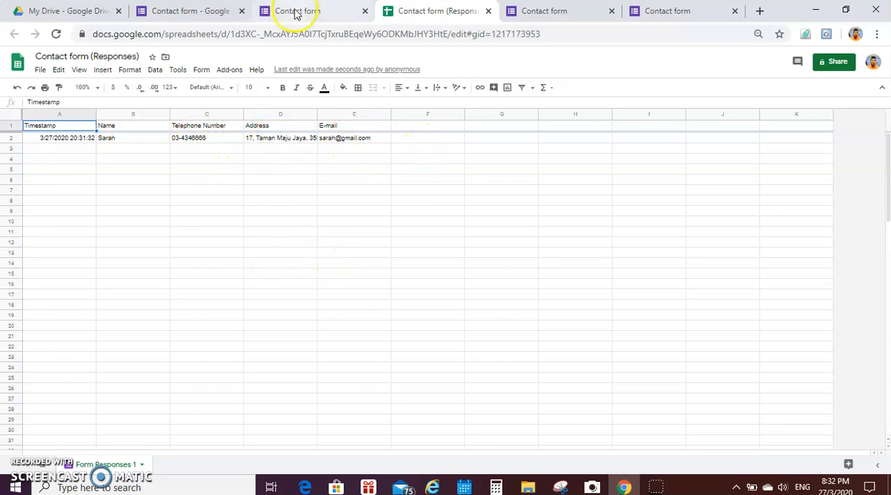
# Step: Return to the contact form's editor and dismiss the Send form dialog
pyautogui.click(179, 13)
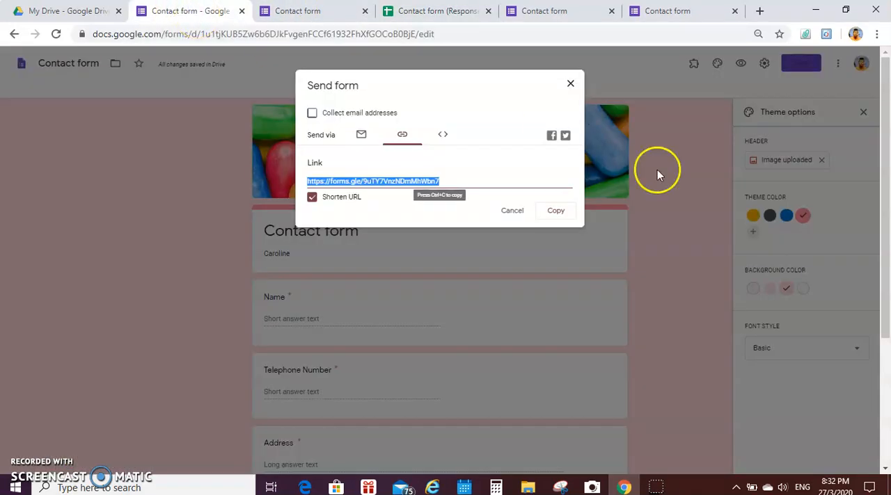
pyautogui.click(570, 85)
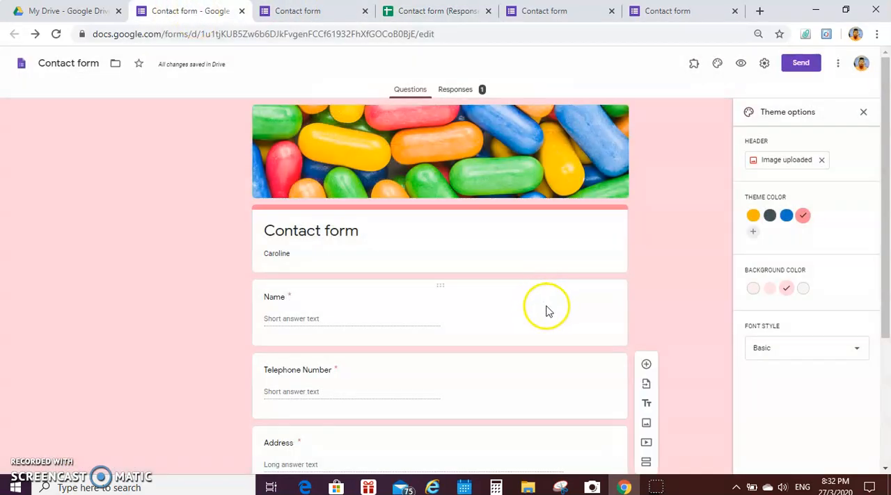